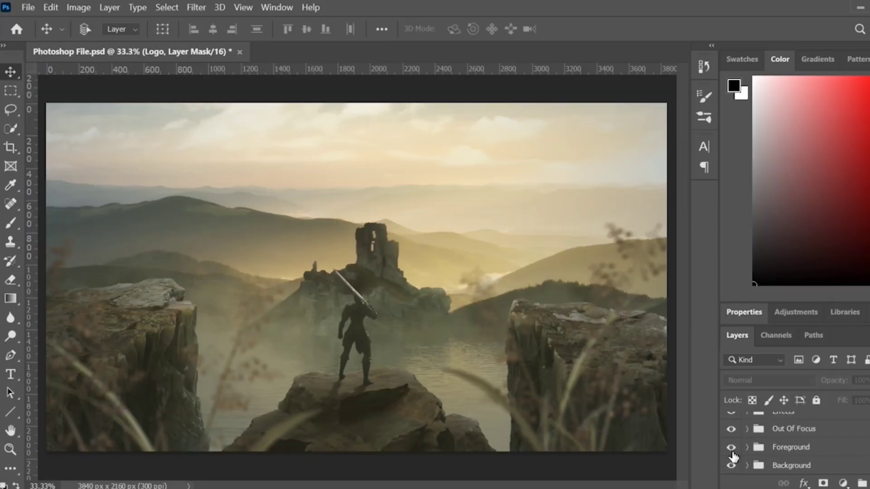
- Save the background-only view as Background.png, overwriting the old file, then show only the Foreground group
click(730, 431)
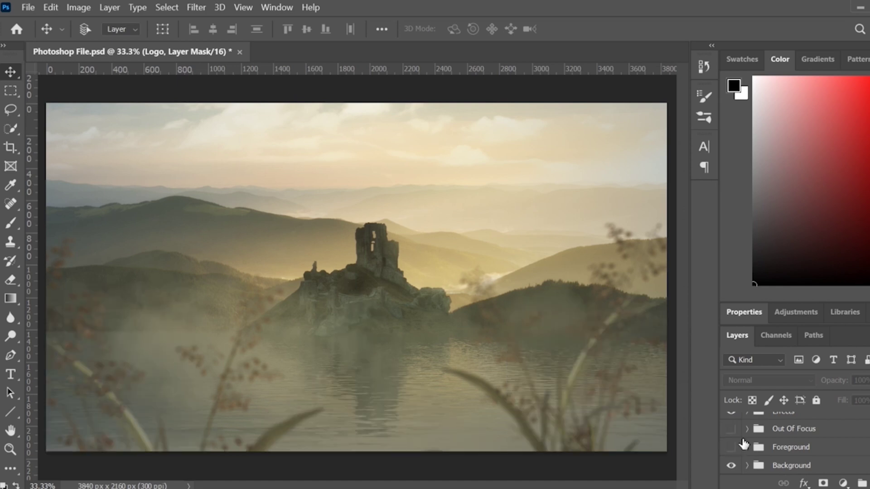
click(28, 7)
click(63, 176)
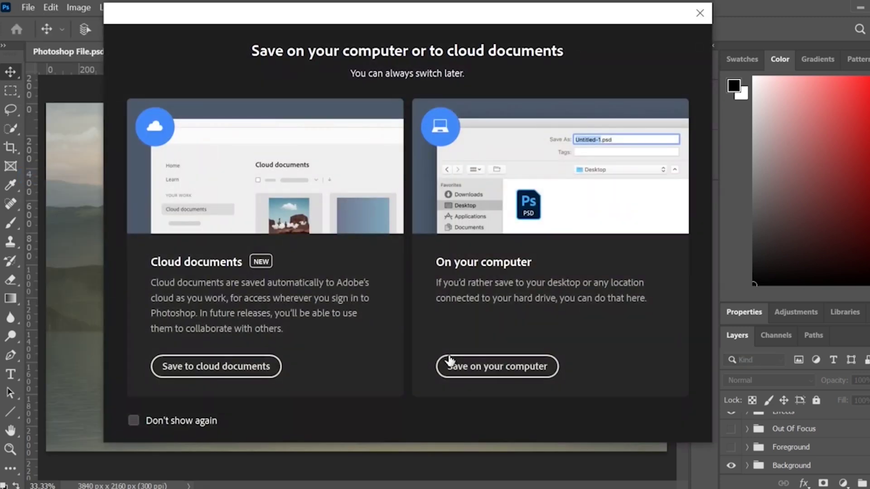
click(451, 362)
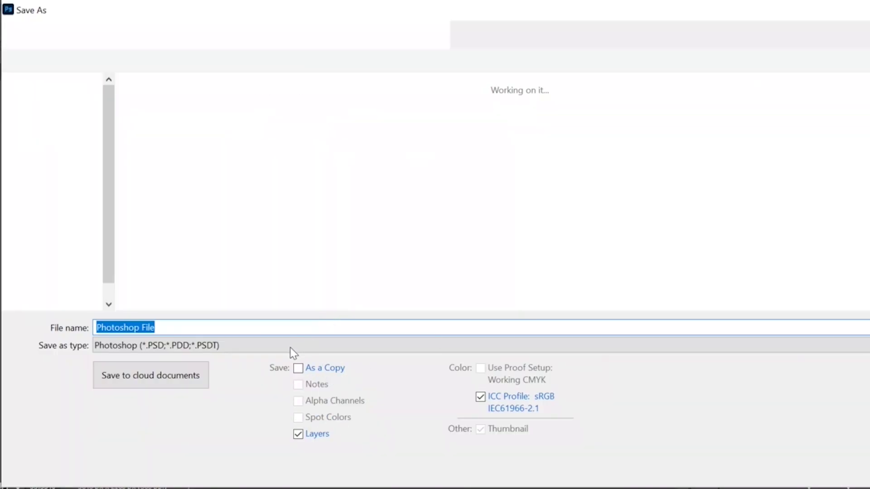
click(290, 347)
click(154, 305)
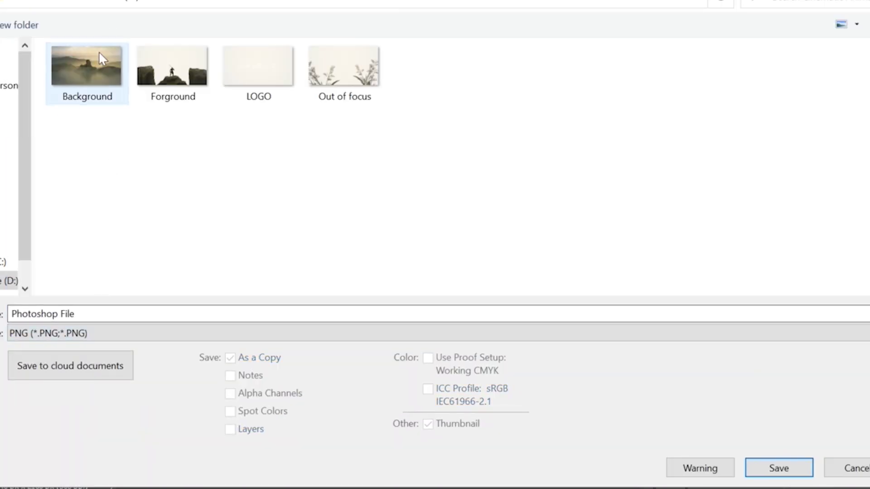
click(100, 58)
click(774, 469)
click(446, 237)
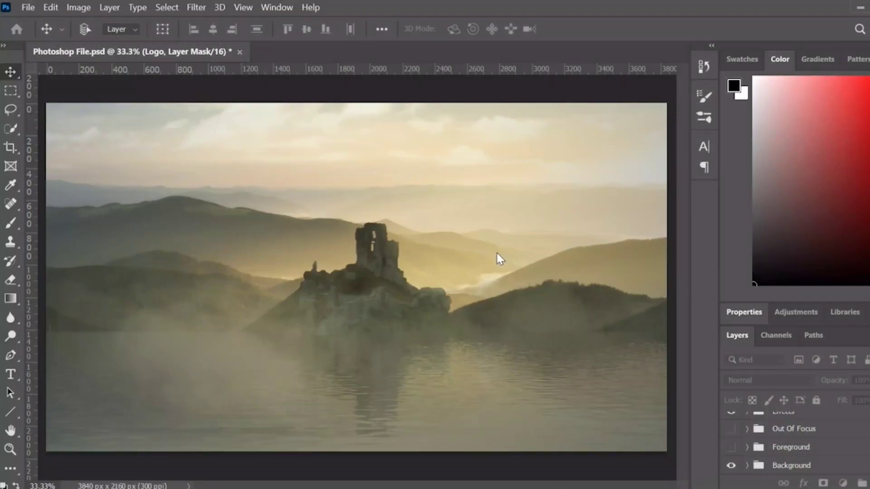
click(541, 141)
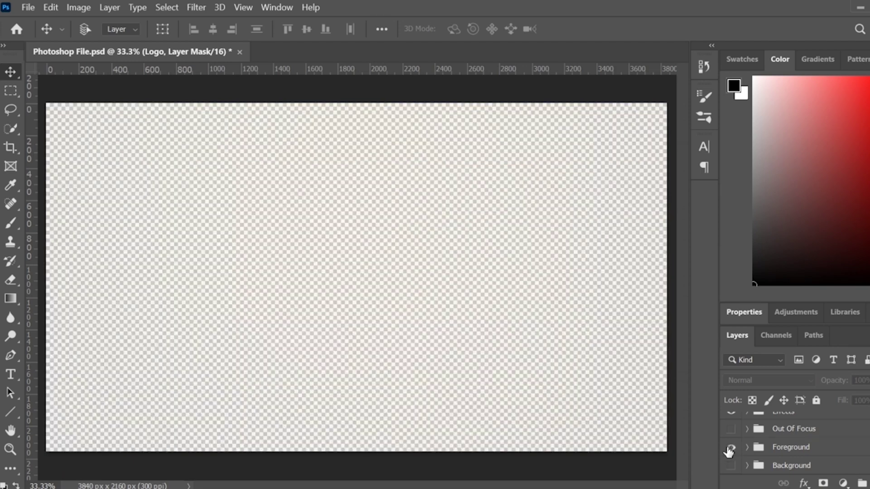
click(731, 447)
- Begin saving the foreground as a PNG named Forground, then cancel the save
click(28, 7)
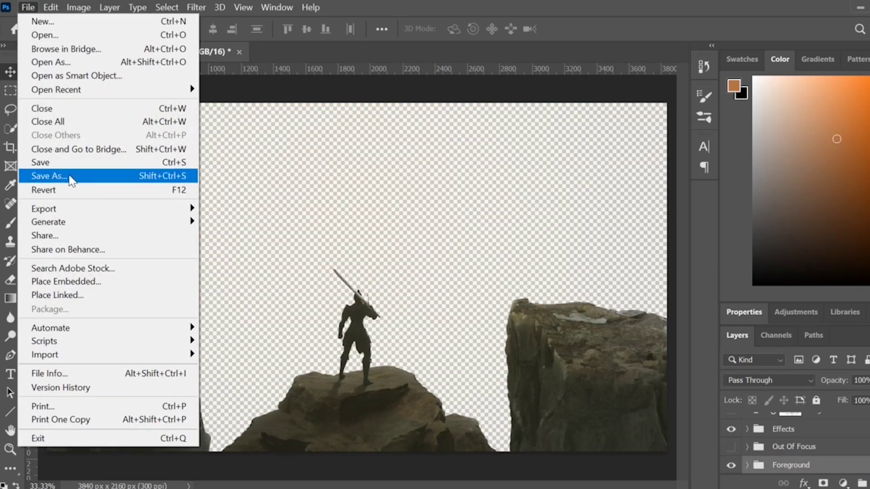
click(68, 175)
click(513, 367)
click(136, 334)
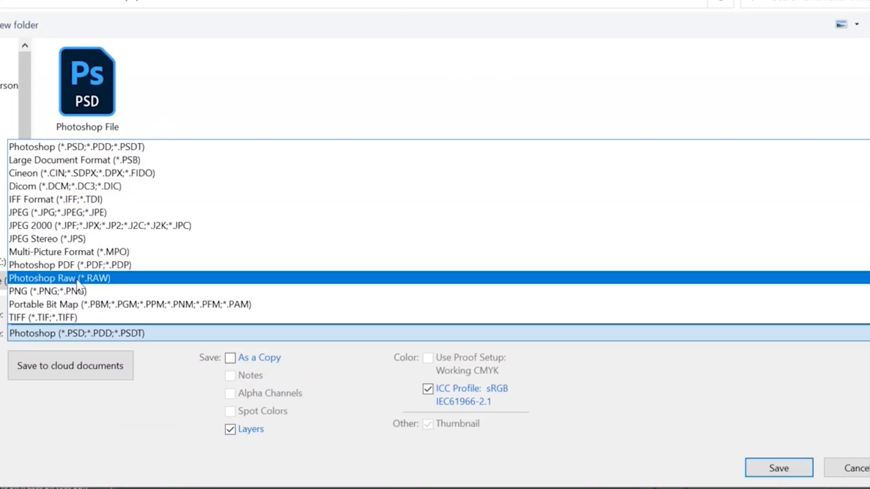
click(91, 294)
click(96, 338)
click(90, 287)
click(173, 72)
click(839, 471)
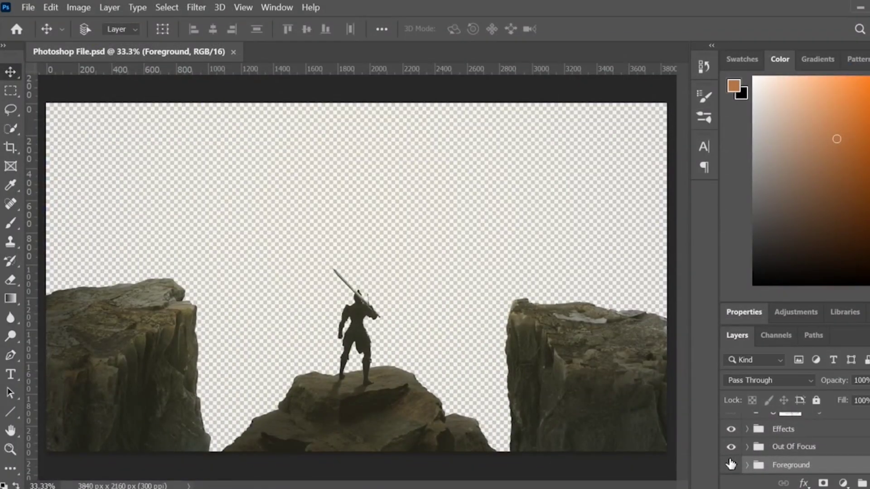
- Hide the Foreground group and save Out Of Focus as Out of focus.png, replacing the existing file
click(731, 465)
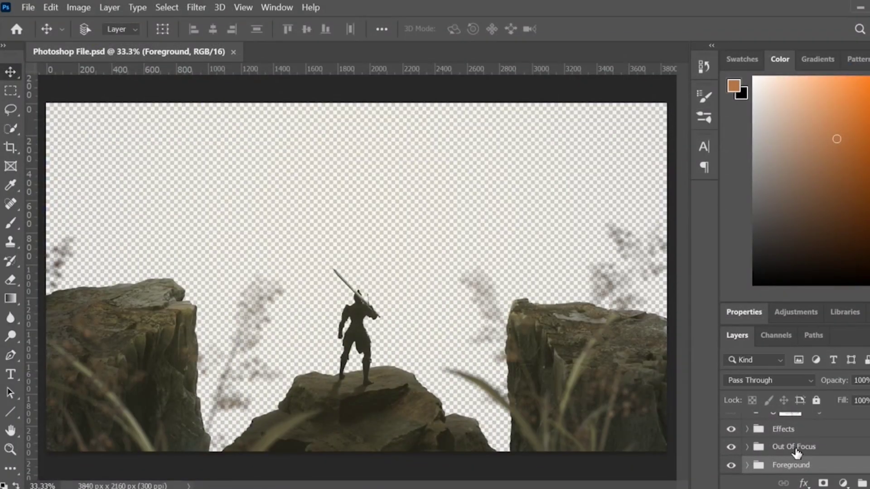
click(788, 447)
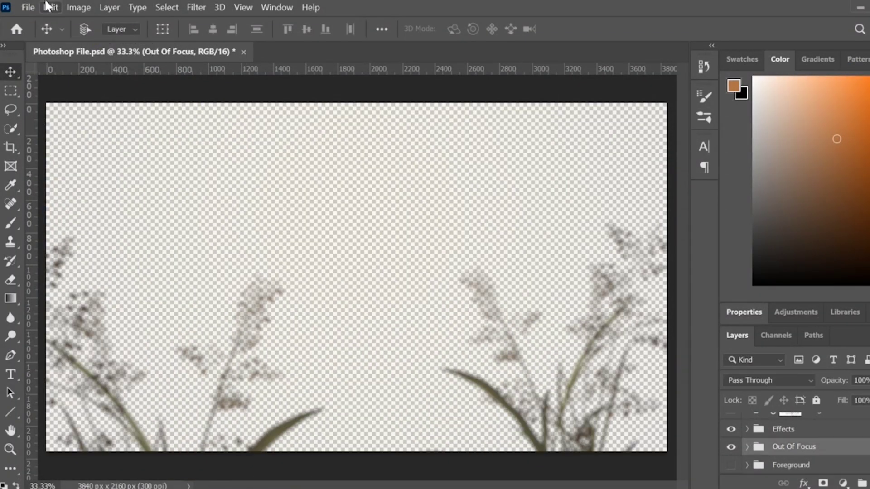
click(28, 7)
click(36, 171)
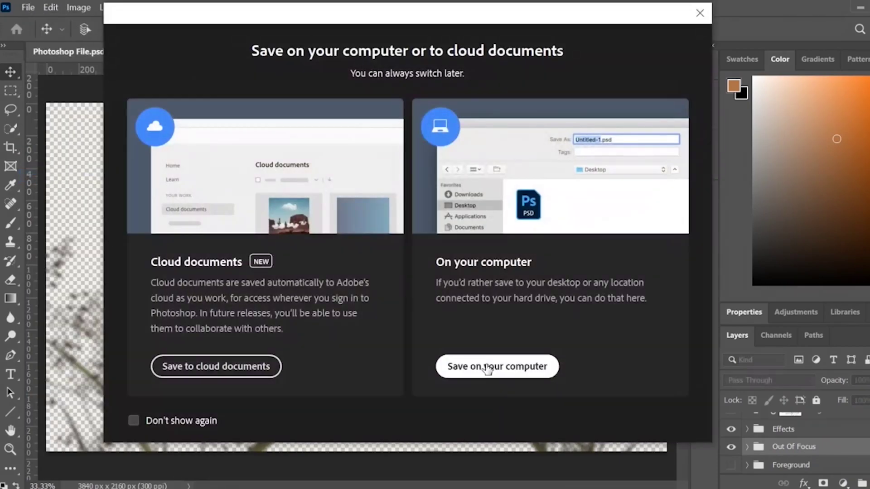
click(487, 367)
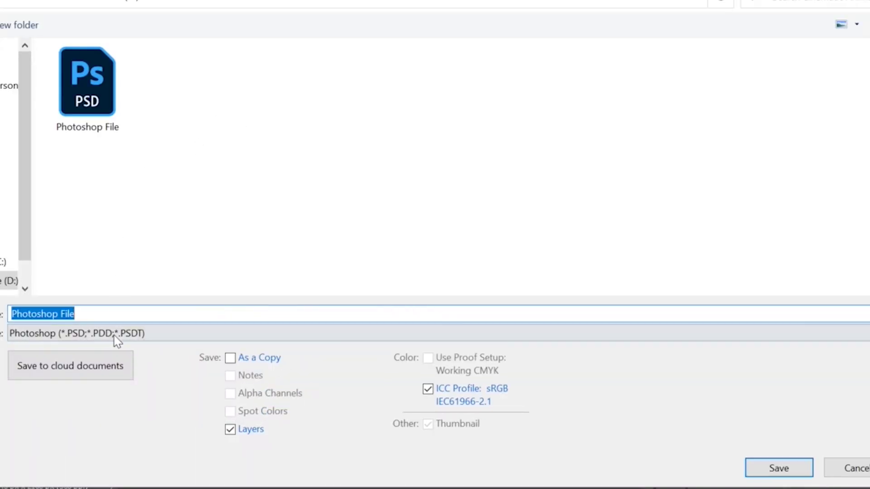
click(117, 341)
click(52, 289)
click(351, 86)
click(775, 468)
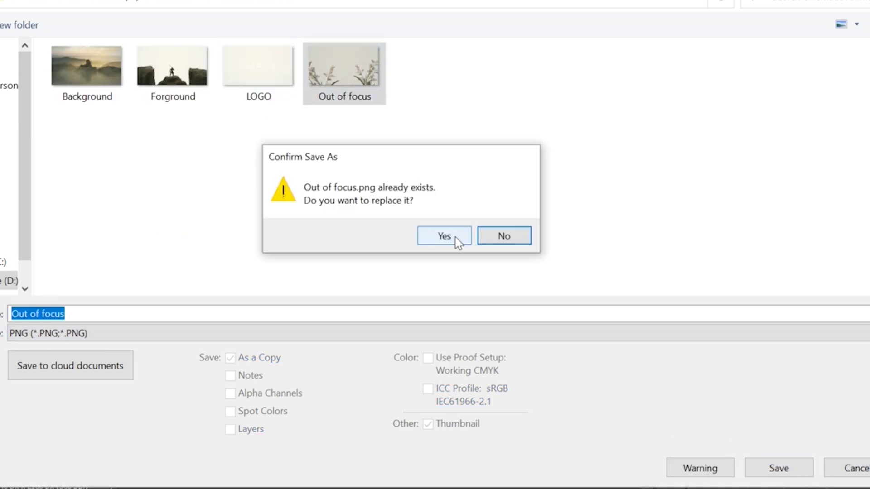
click(492, 240)
click(843, 471)
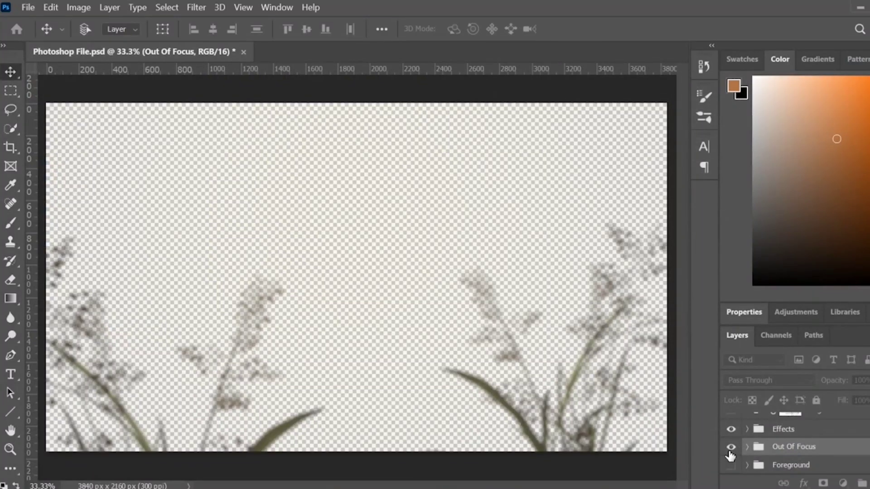
- Hide Out Of Focus, select the Logo layer and save the MAEDITZ logo as a PNG
click(730, 449)
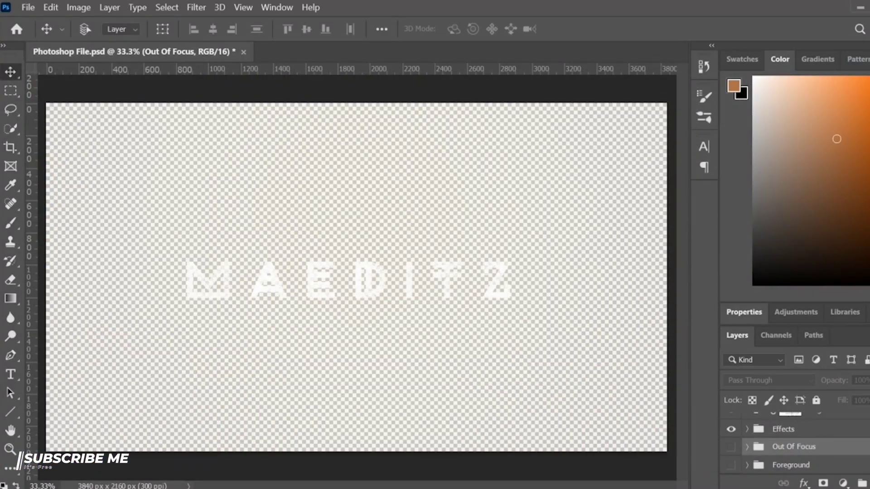
scroll(792, 444, up, 1)
key(d)
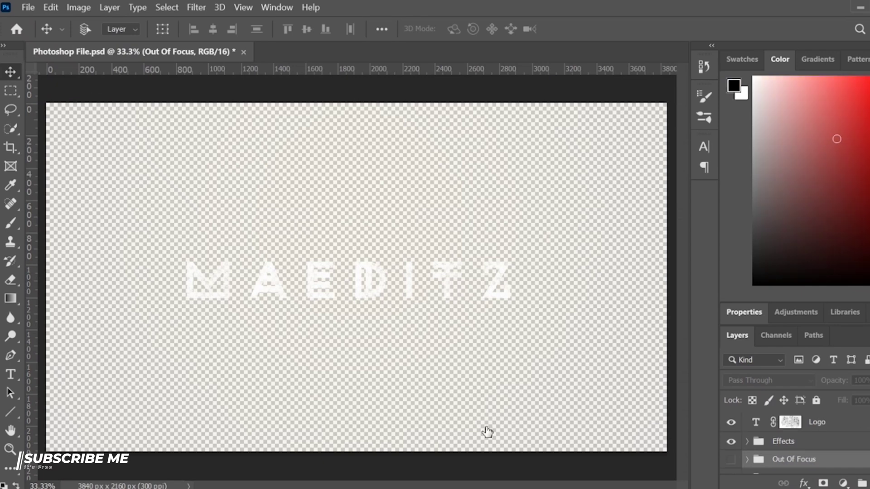
click(790, 422)
click(29, 7)
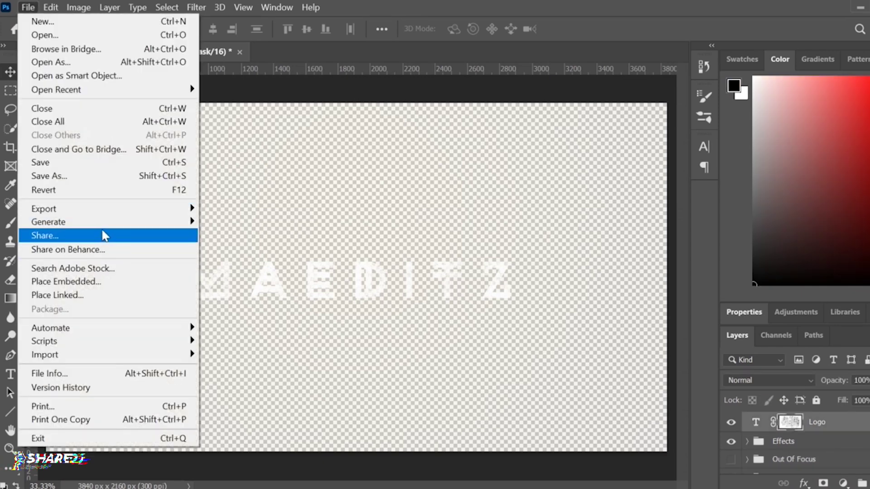
click(104, 177)
click(498, 373)
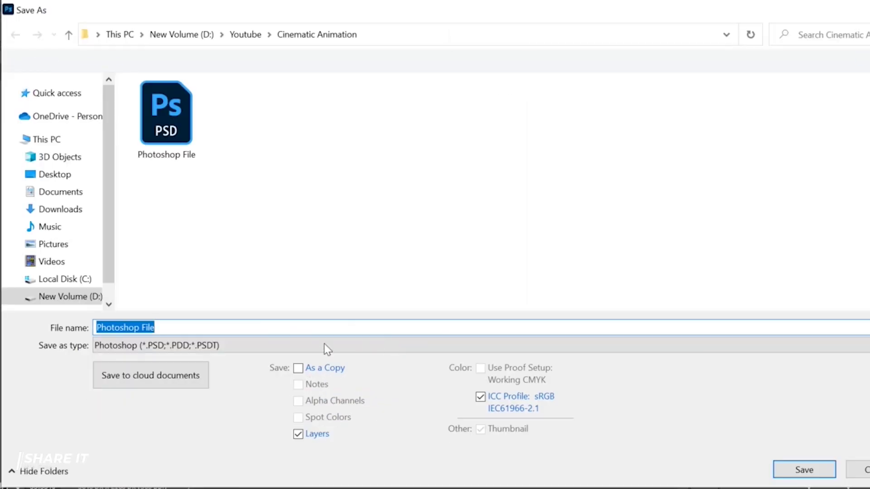
click(324, 345)
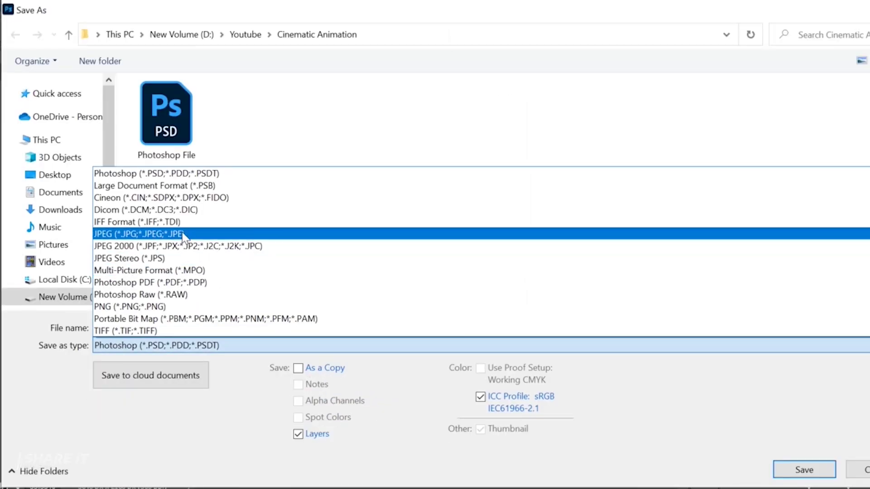
click(170, 305)
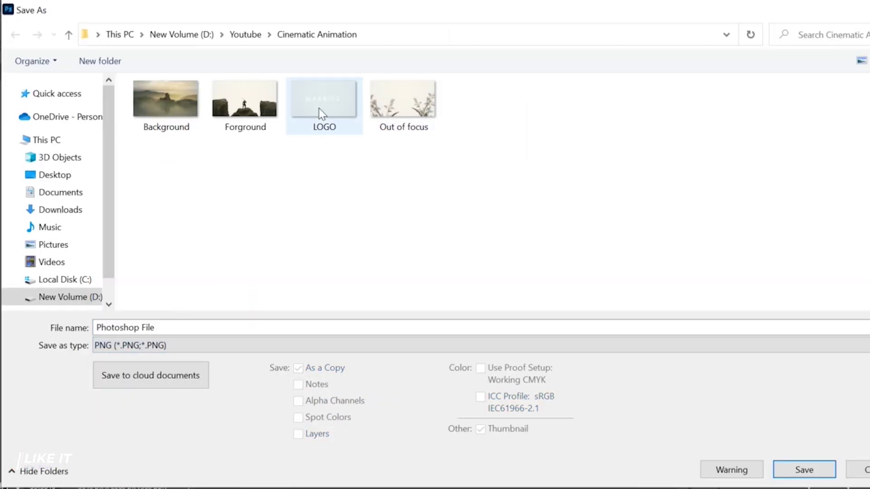
click(861, 467)
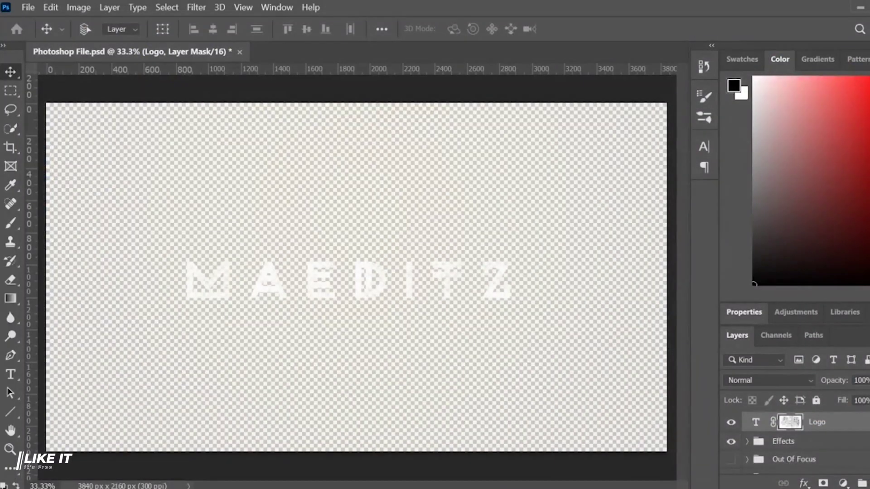
- Turn the Out Of Focus, Foreground and Background groups back on to restore the full landscape
click(730, 459)
click(746, 459)
scroll(793, 435, down, 2)
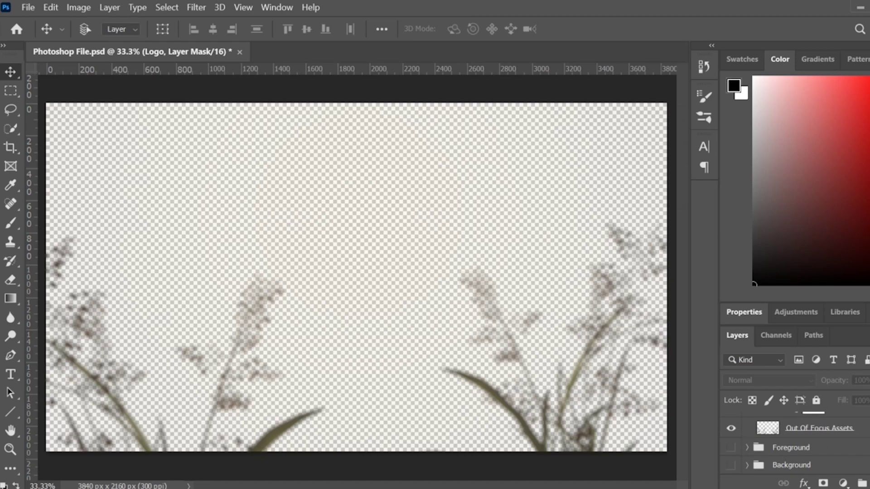
scroll(804, 442, up, 2)
click(742, 431)
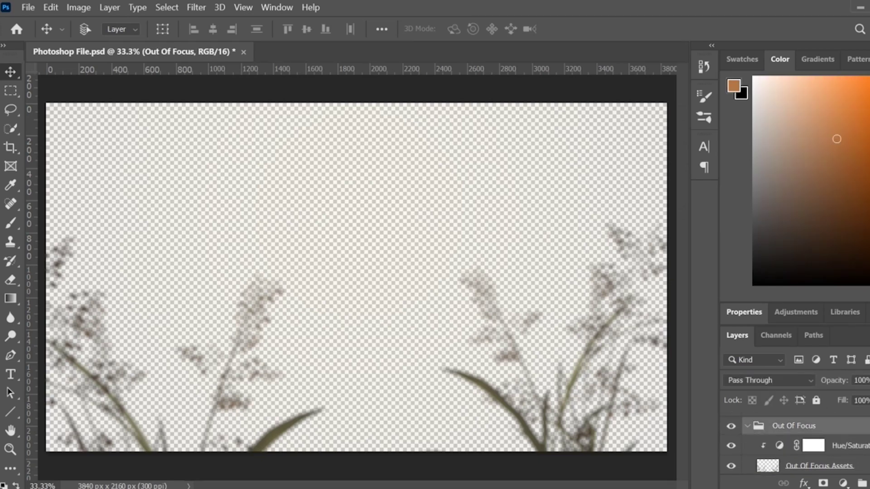
click(747, 426)
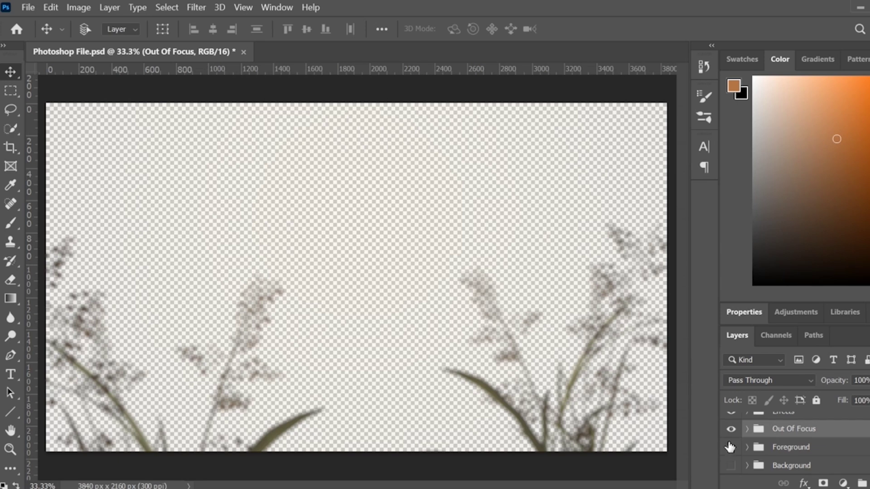
click(729, 467)
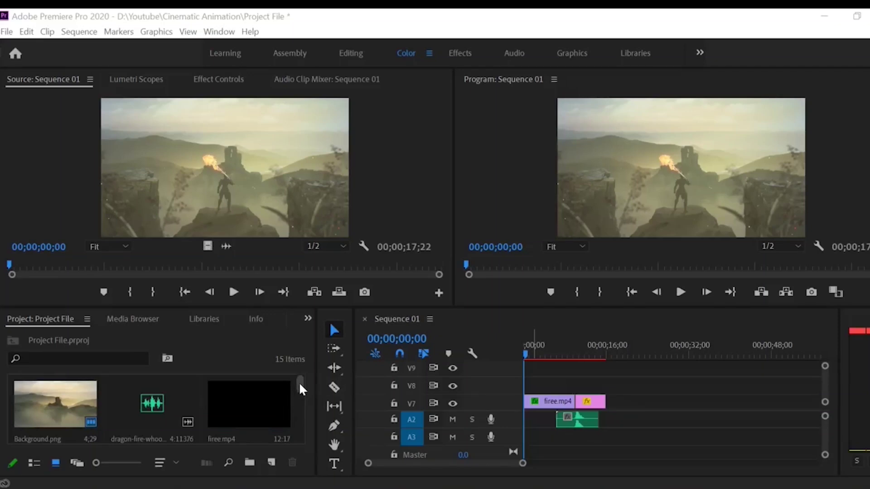
drag(298, 382, 298, 395)
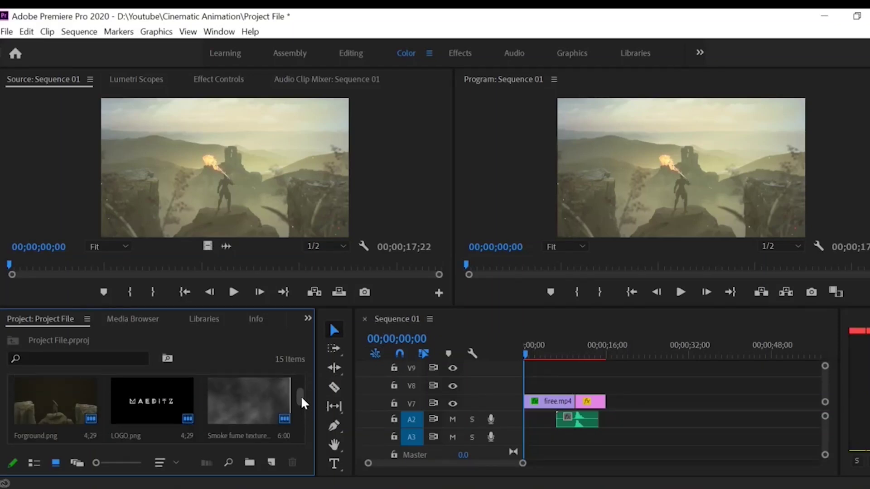
drag(301, 396, 302, 421)
click(49, 414)
click(92, 36)
click(113, 43)
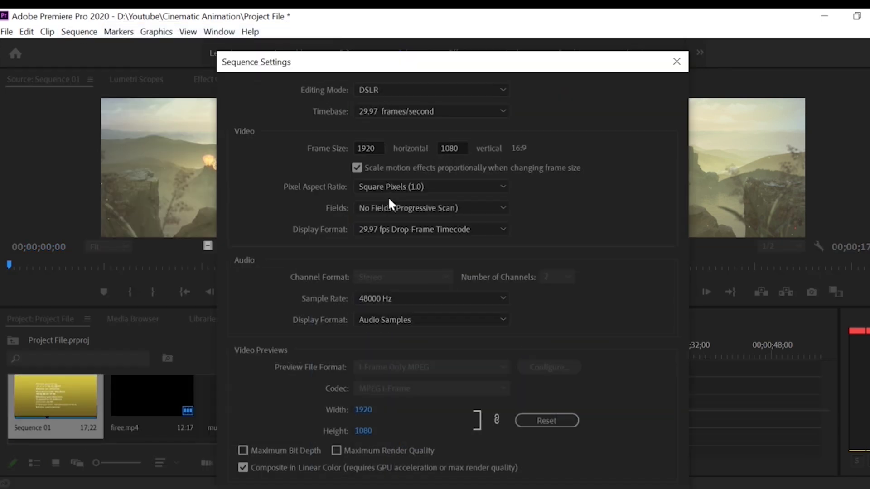
click(376, 108)
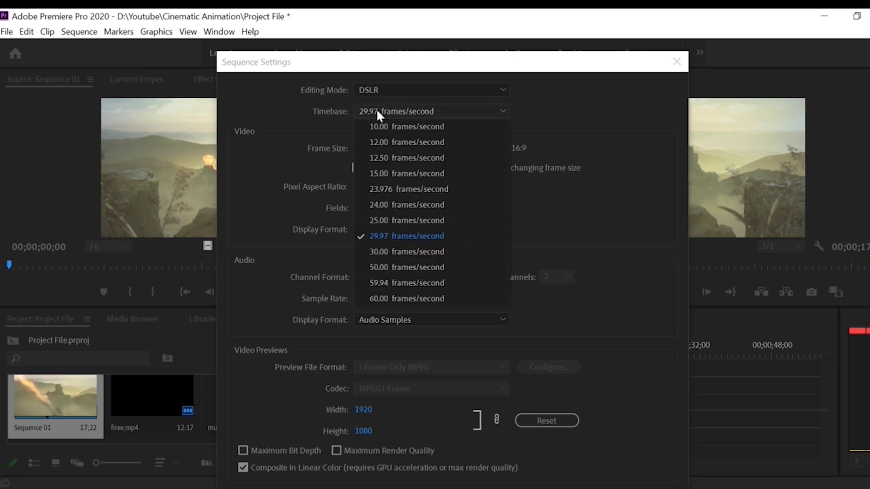
click(379, 239)
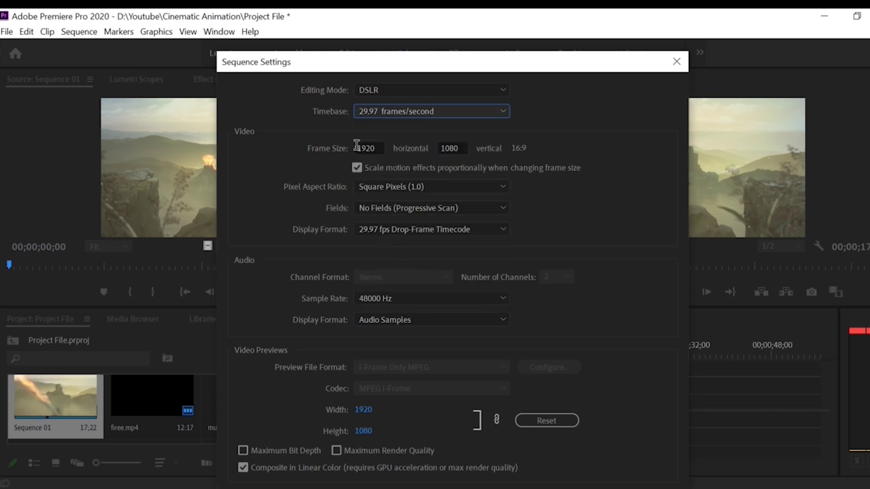
click(358, 146)
click(456, 145)
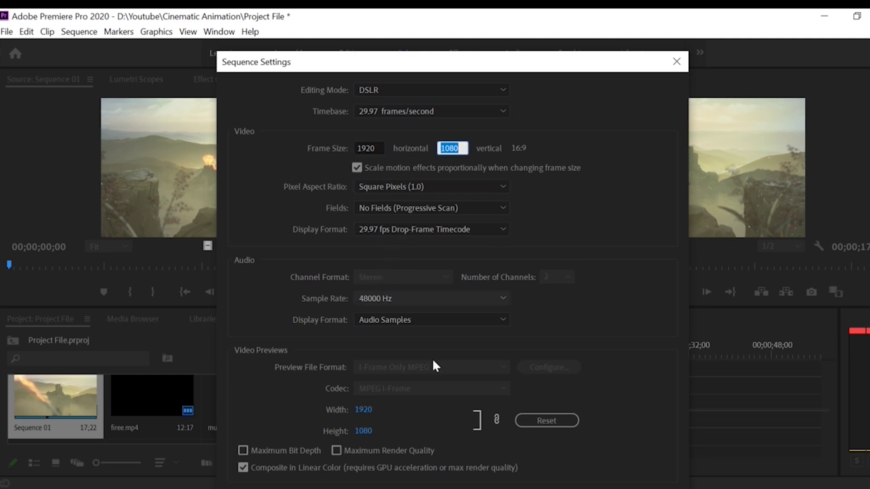
click(675, 61)
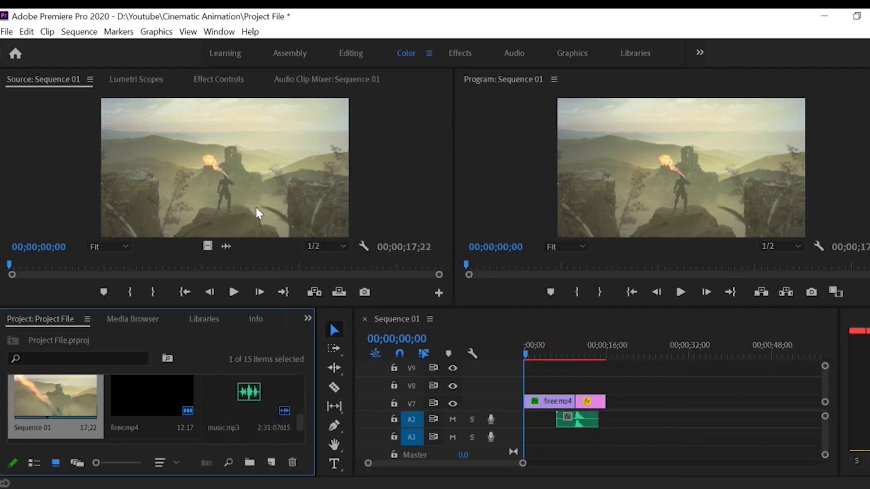
- Open the Import dialog with Ctrl+I, select the asset files, then dismiss it
key(ctrl+i)
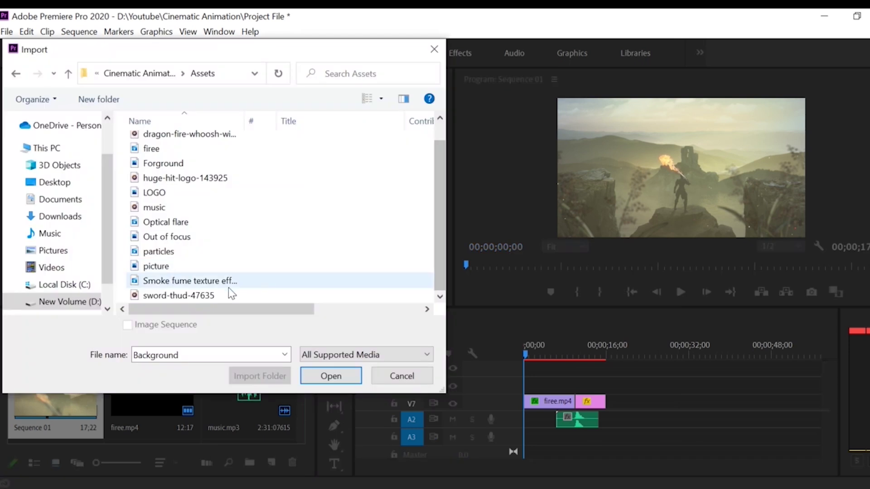
shift+click(219, 296)
drag(441, 292, 434, 211)
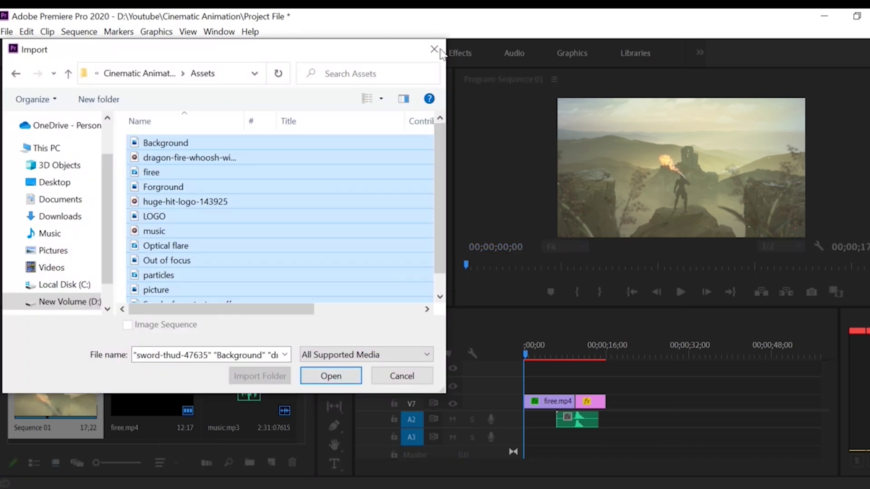
key(Escape)
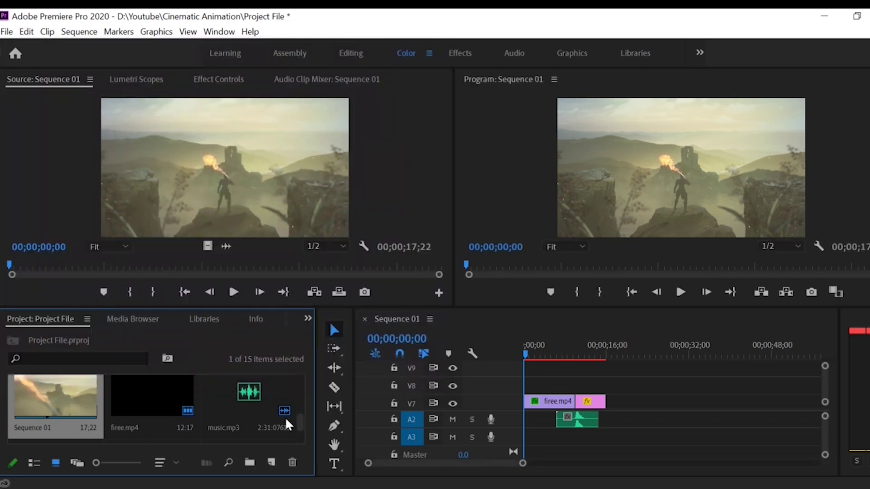
- Replace the Background.png clip on V1 with a fresh copy from the Project panel at sequence start
drag(297, 418, 303, 379)
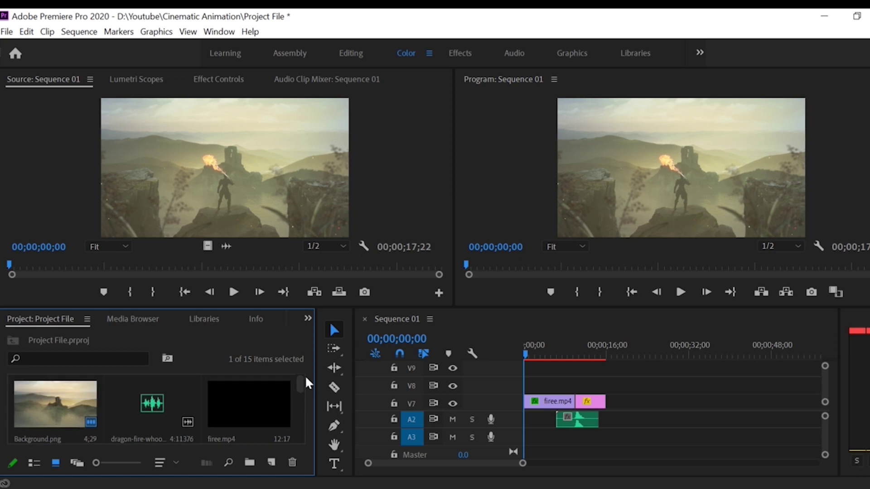
scroll(514, 437, up, 1)
scroll(521, 380, down, 3)
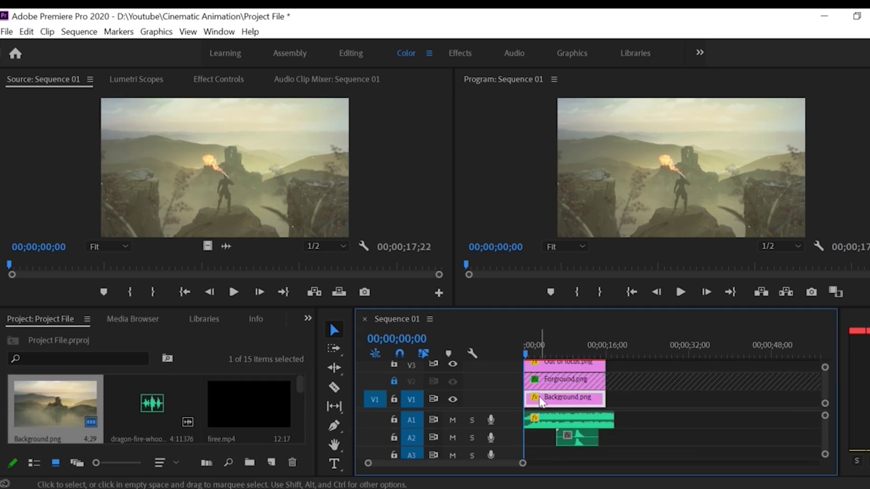
key(Delete)
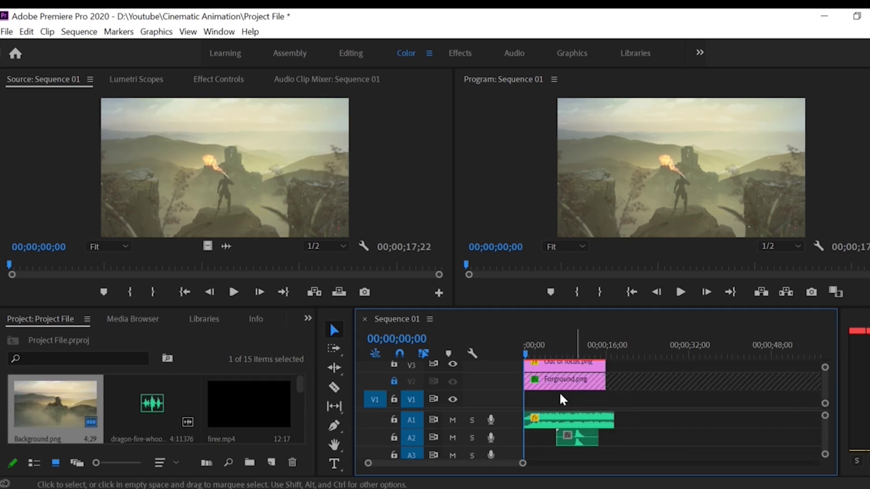
drag(66, 409, 605, 400)
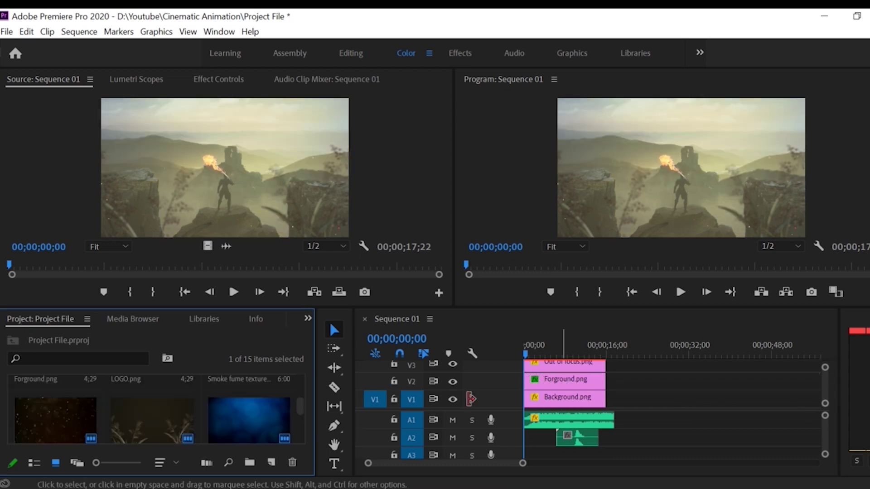
- Keyframe Background.png's Scale to 80 a few frames before the clip end
click(569, 405)
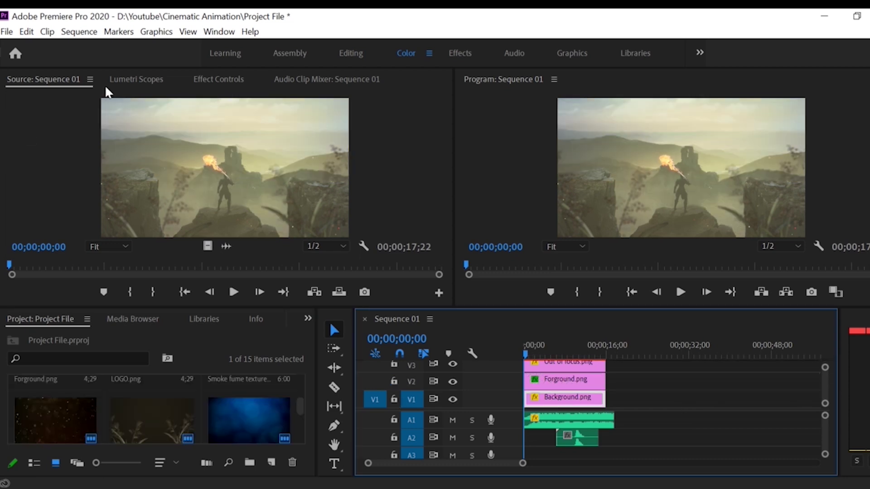
click(217, 81)
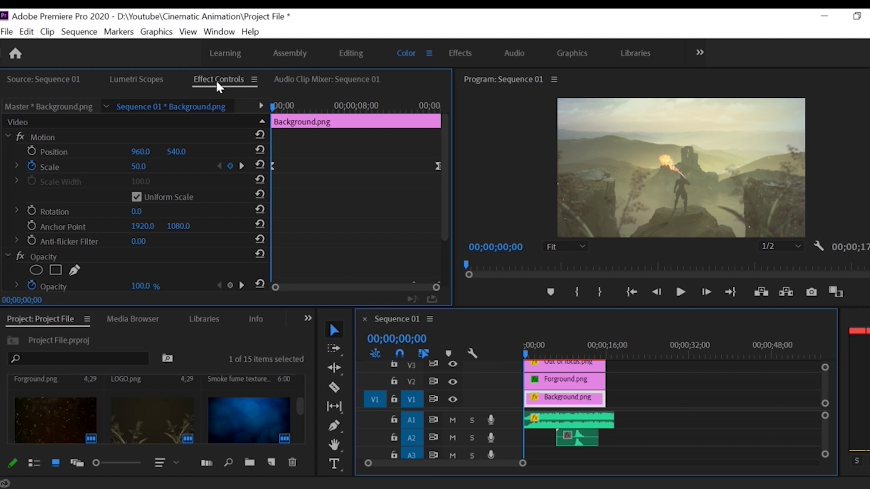
click(117, 166)
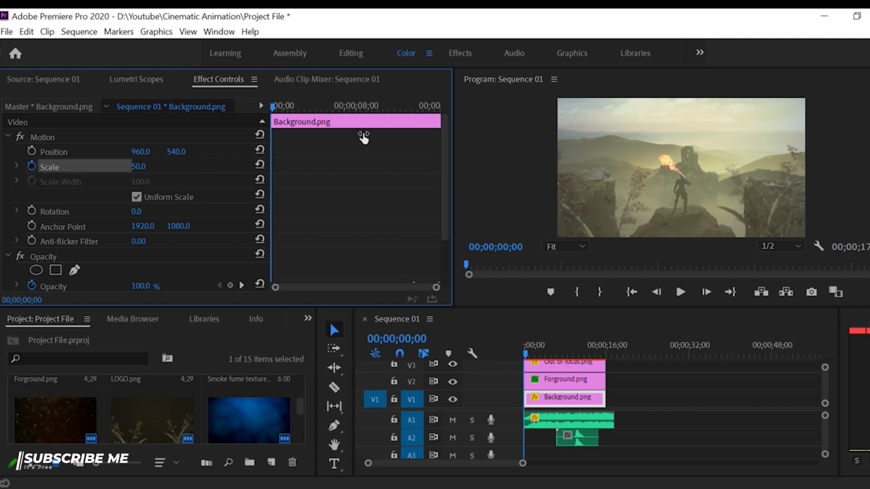
drag(409, 100, 444, 108)
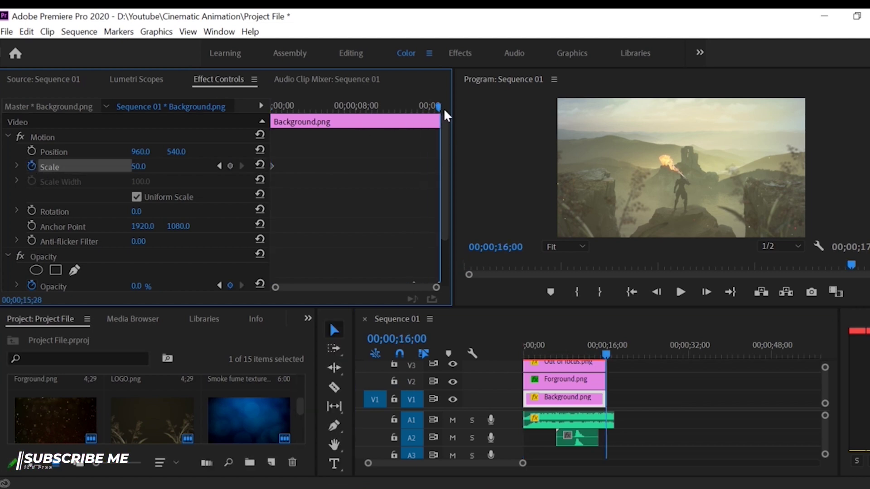
click(145, 165)
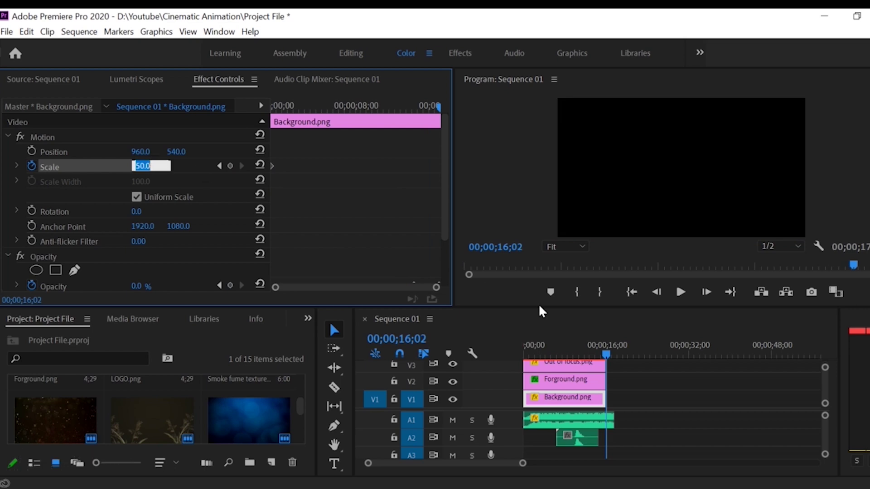
click(654, 294)
click(655, 294)
click(654, 294)
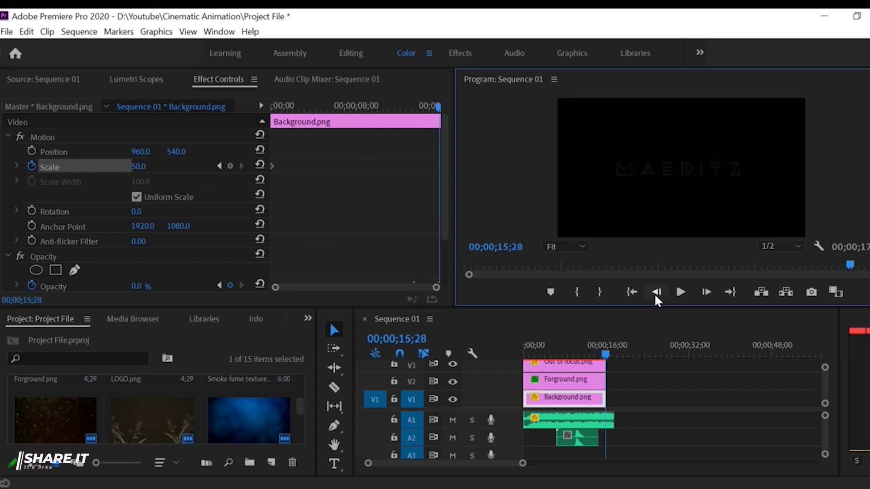
click(654, 293)
click(654, 294)
click(654, 294)
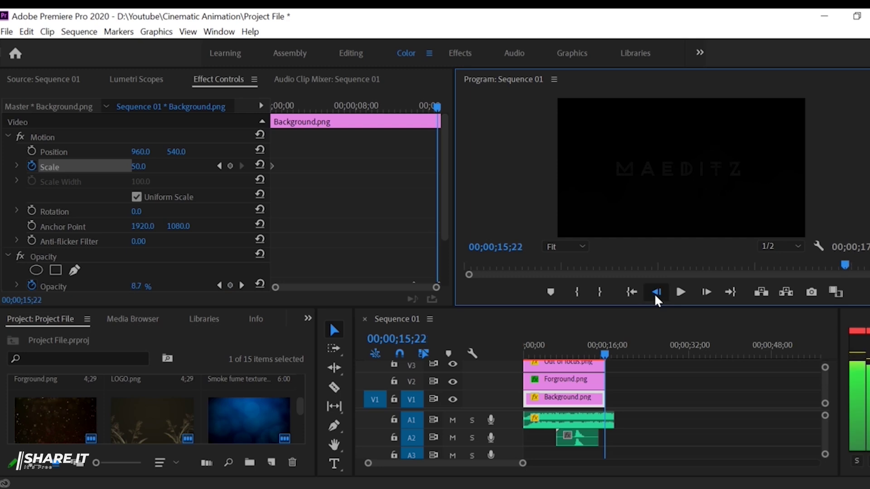
click(654, 293)
click(654, 293)
click(654, 293)
click(655, 293)
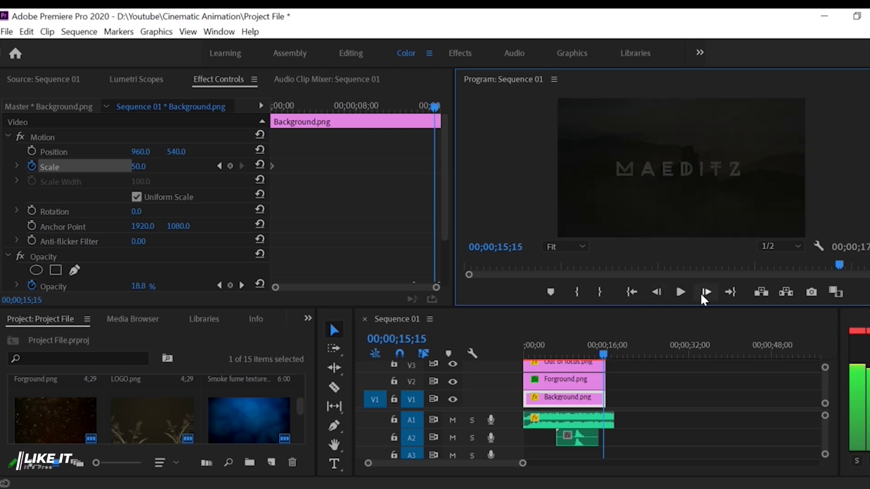
click(660, 294)
click(660, 293)
click(660, 293)
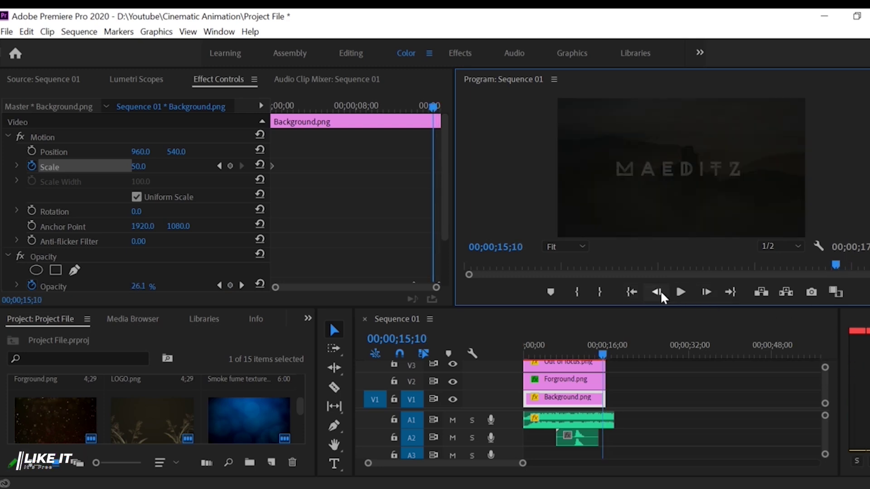
click(150, 163)
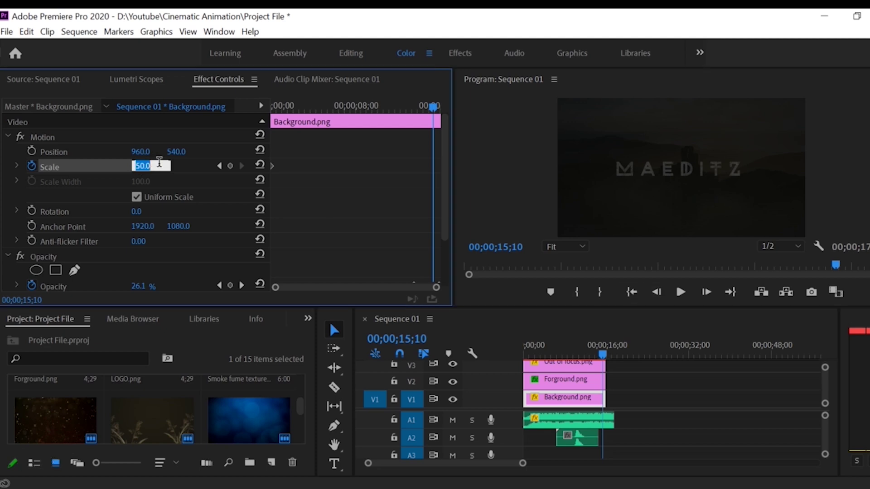
key(Return)
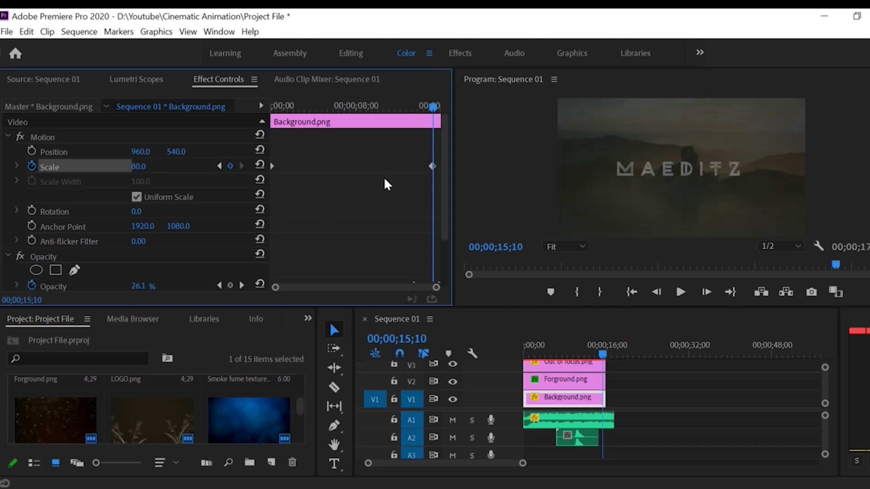
- Apply Ease In and Ease Out to both Scale keyframes, then preview the zoom from the start
right_click(270, 164)
click(300, 352)
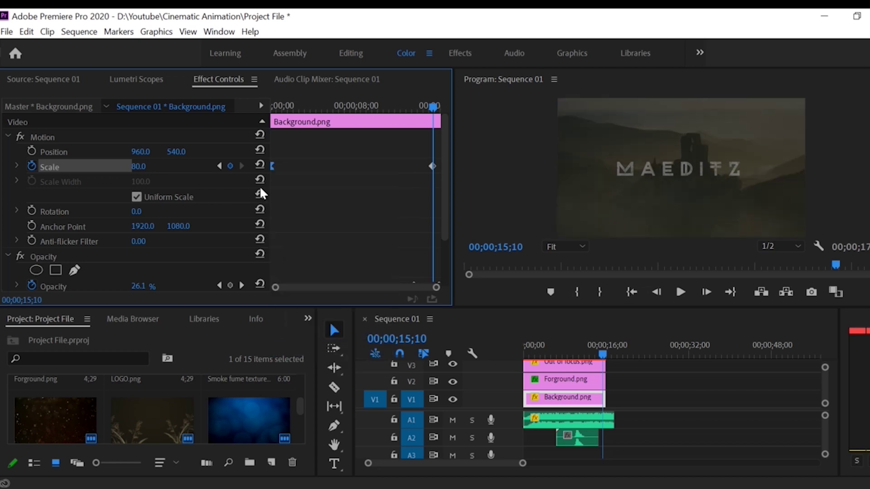
right_click(272, 167)
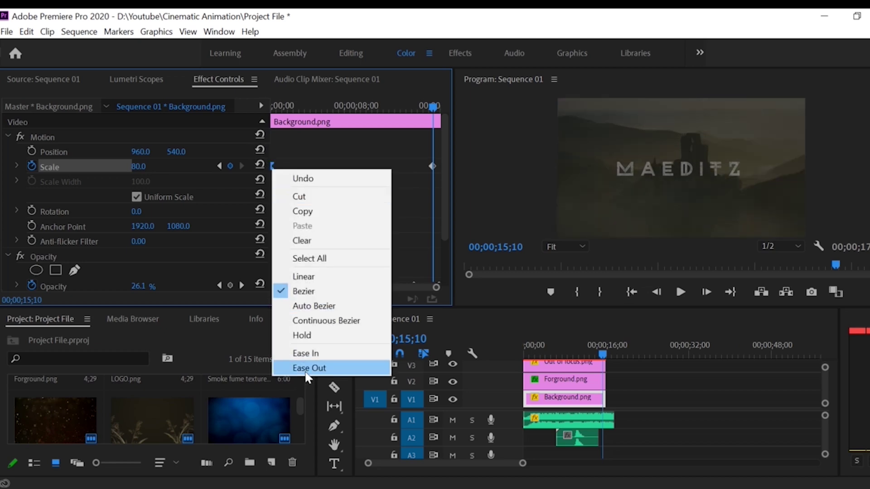
click(308, 367)
right_click(432, 166)
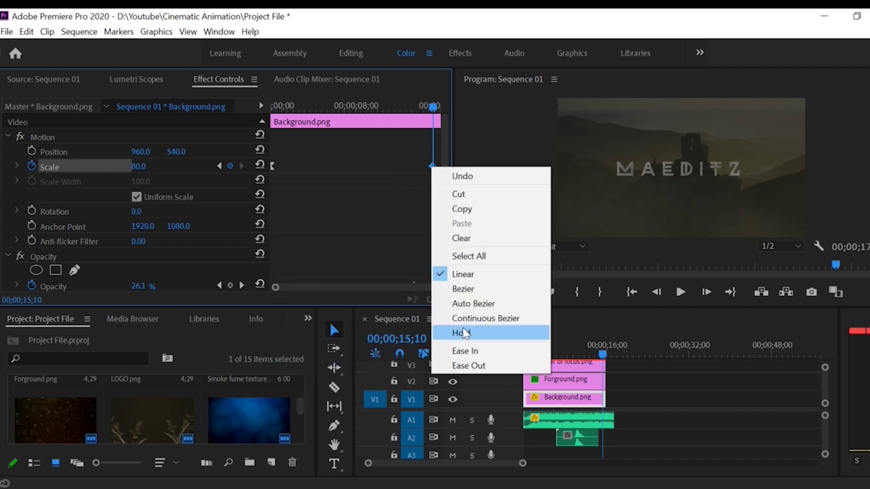
click(466, 352)
right_click(429, 164)
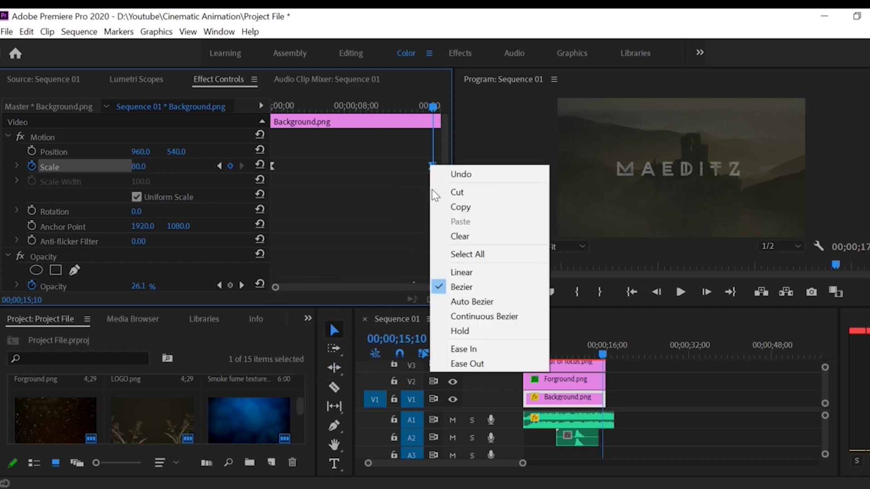
click(469, 363)
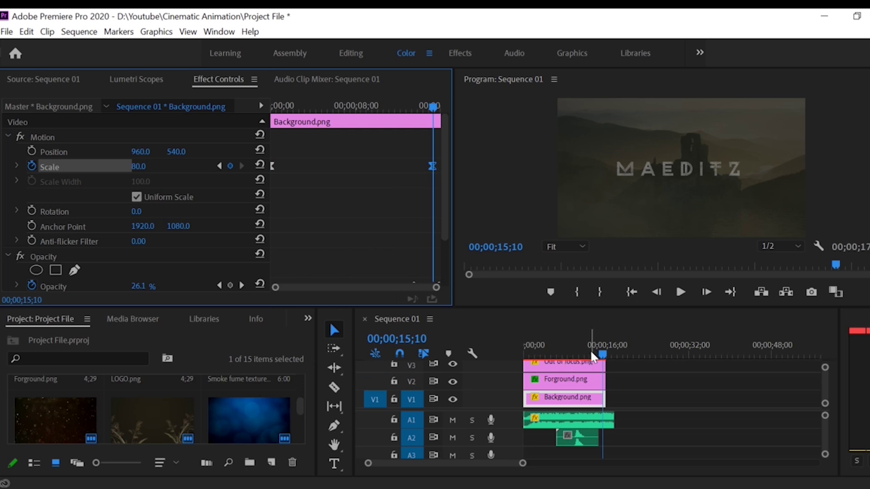
click(590, 349)
drag(546, 358, 512, 357)
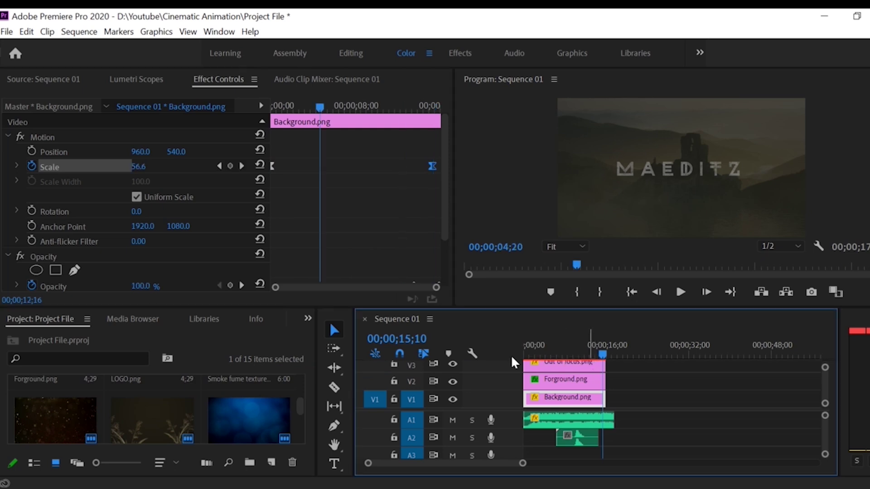
- Select the Forground.png clip and scroll Effect Controls to its Opacity keyframes and Compound Blur
click(548, 383)
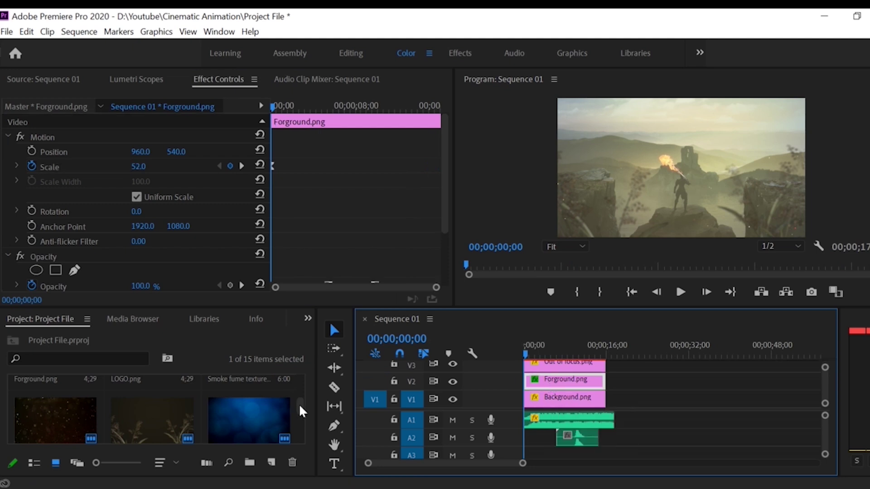
mouse_move(298, 403)
mouse_down()
mouse_move(300, 419)
mouse_move(303, 396)
mouse_up()
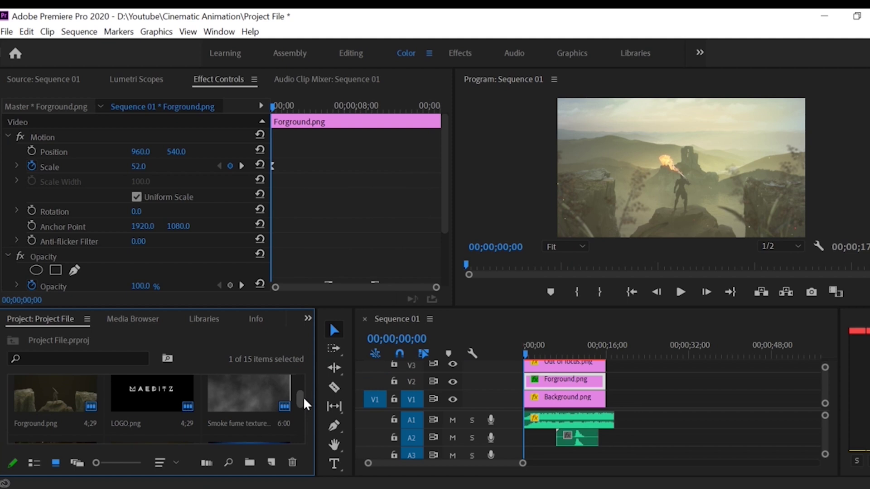
click(44, 404)
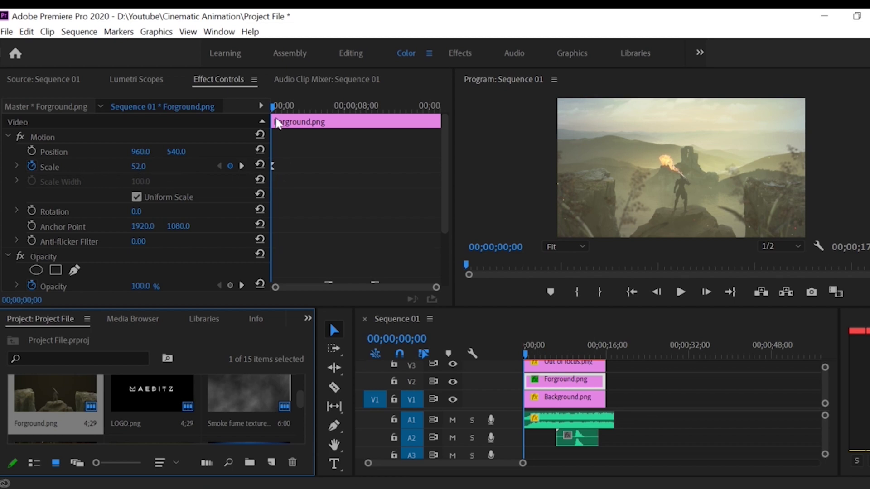
click(444, 168)
mouse_move(442, 163)
mouse_down()
mouse_move(443, 170)
mouse_move(445, 163)
mouse_up()
drag(369, 105, 246, 122)
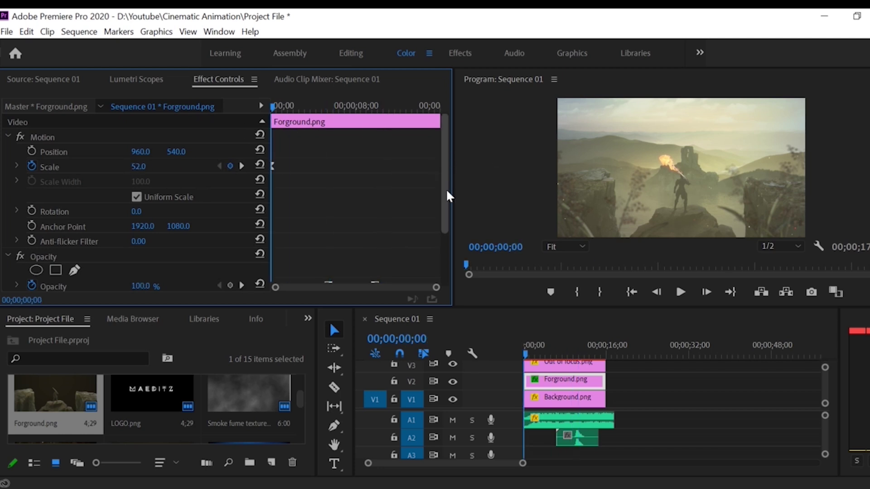
scroll(450, 226, down, 3)
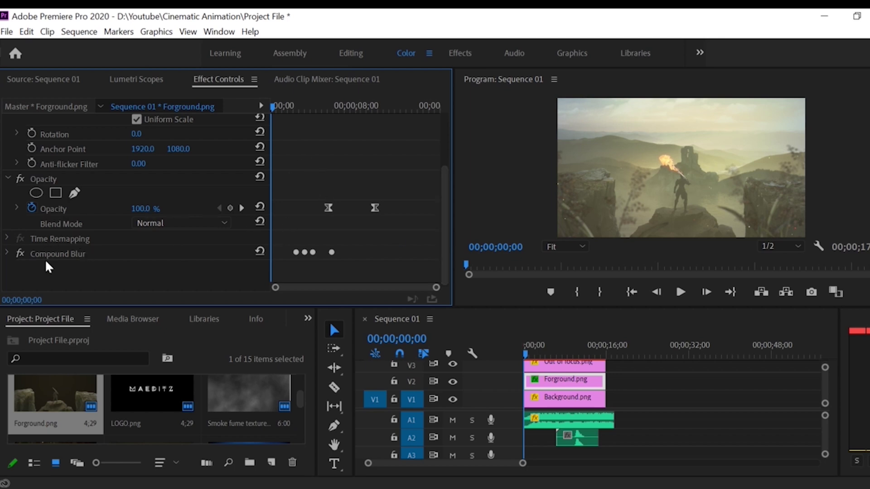
- Search the Effects panel for 'blur' and drag Compound Blur onto the Forground.png clip
click(6, 253)
click(6, 253)
click(307, 319)
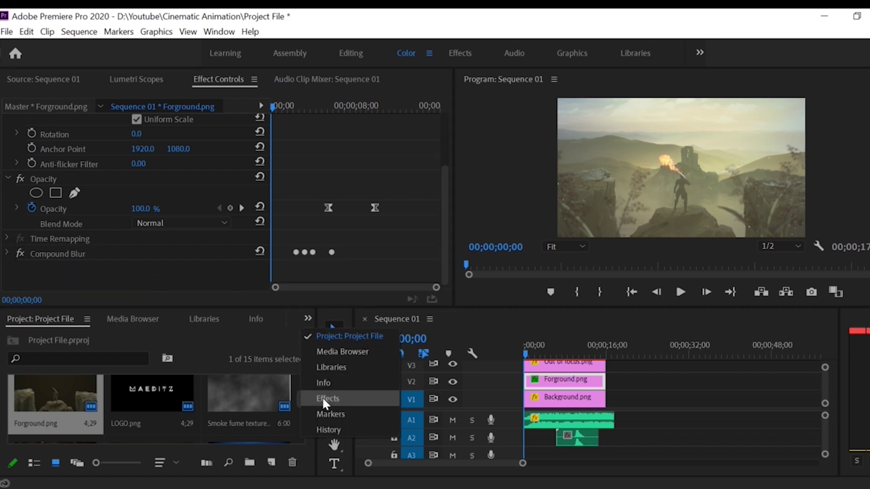
click(322, 397)
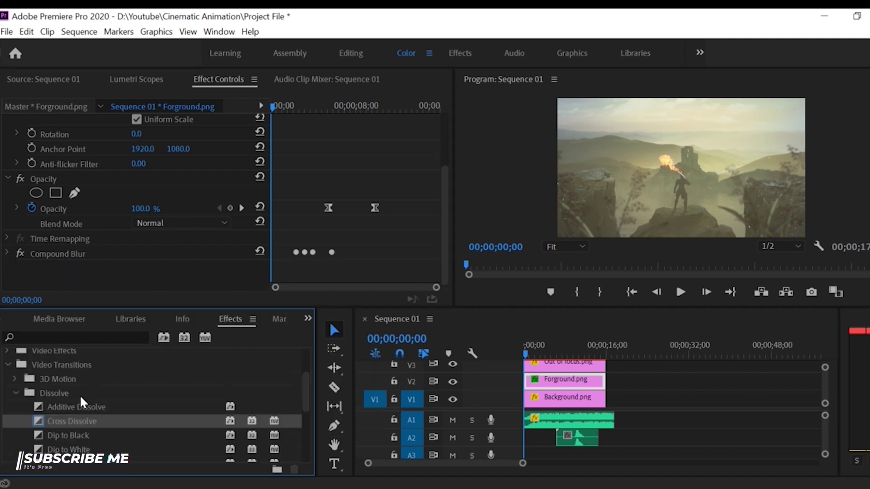
click(49, 336)
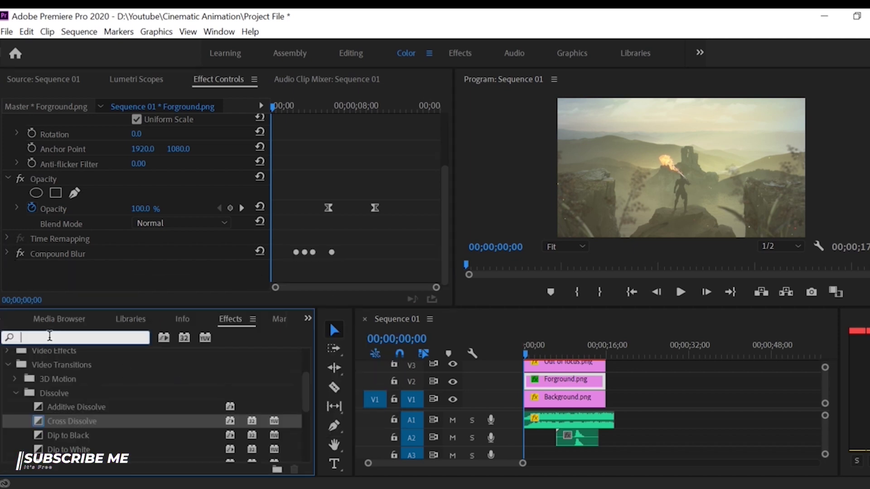
text(blur)
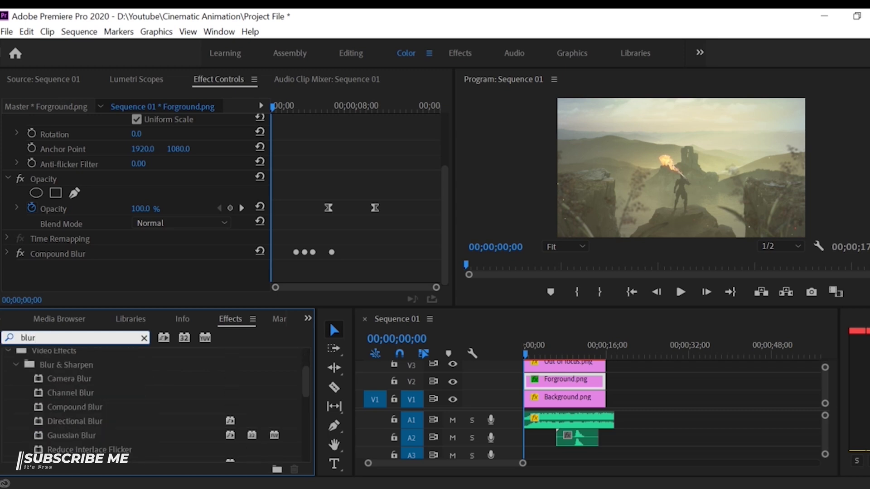
drag(63, 406, 553, 379)
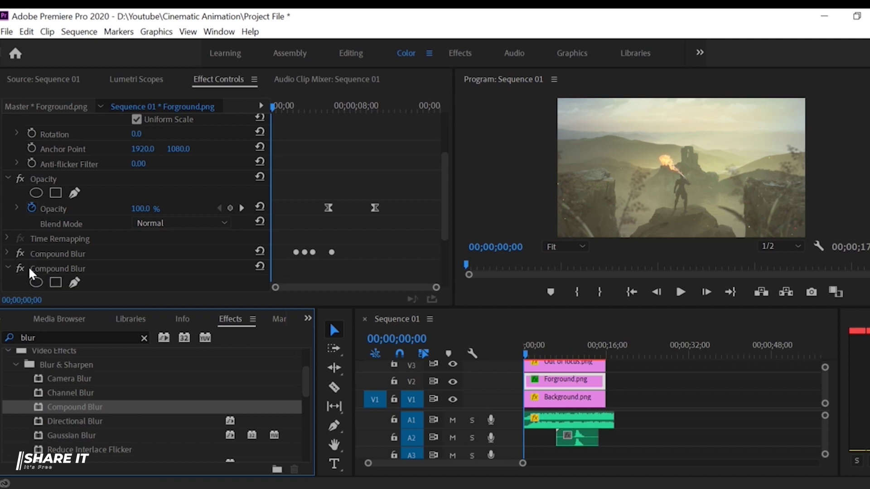
- Undo the duplicate Compound Blur, expand the remaining one and check its blur at 05;11
drag(448, 216, 445, 249)
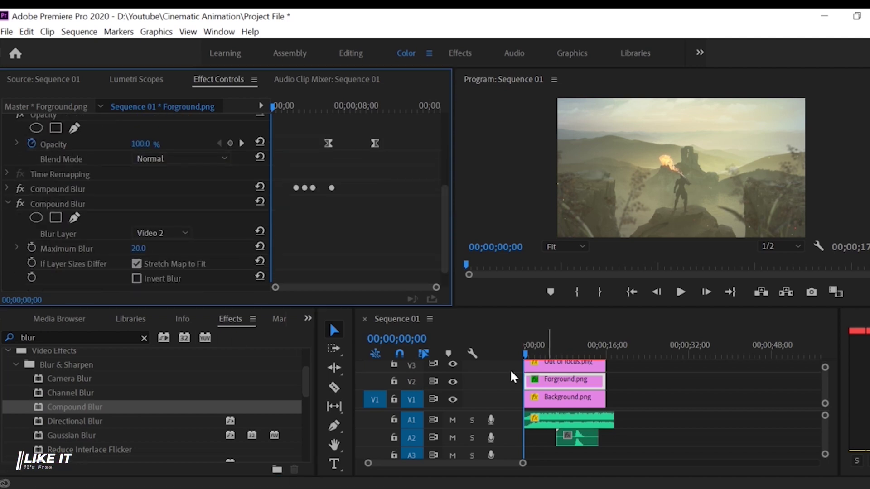
key(ctrl+z)
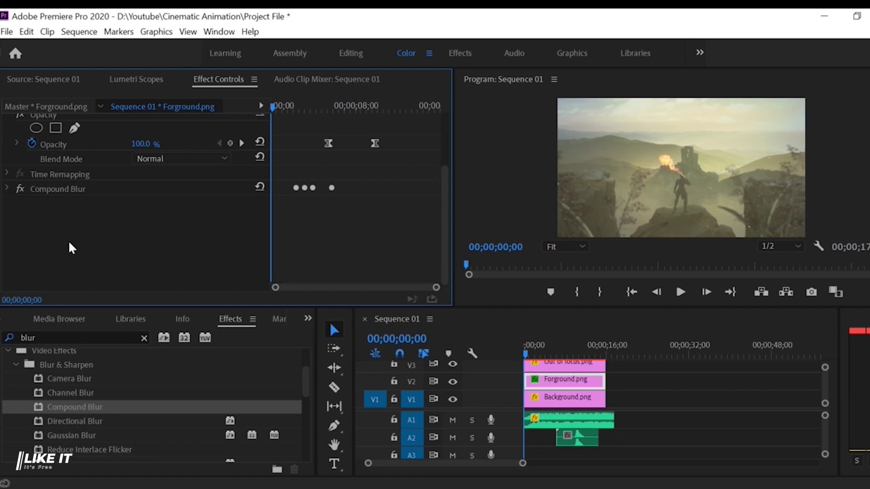
click(100, 187)
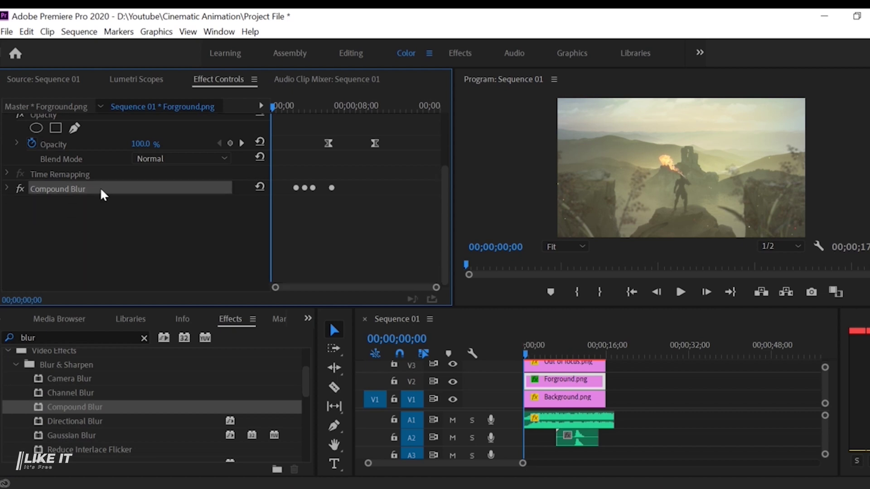
click(9, 188)
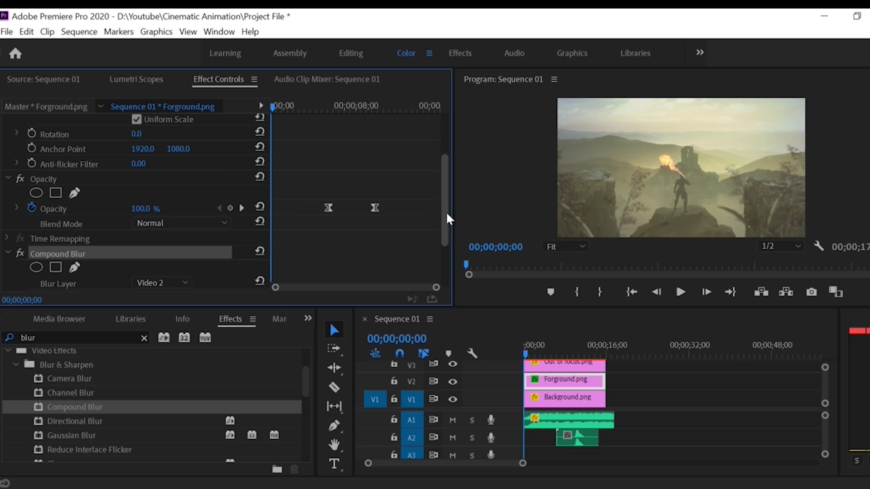
drag(446, 211, 447, 253)
click(552, 350)
drag(553, 350, 563, 349)
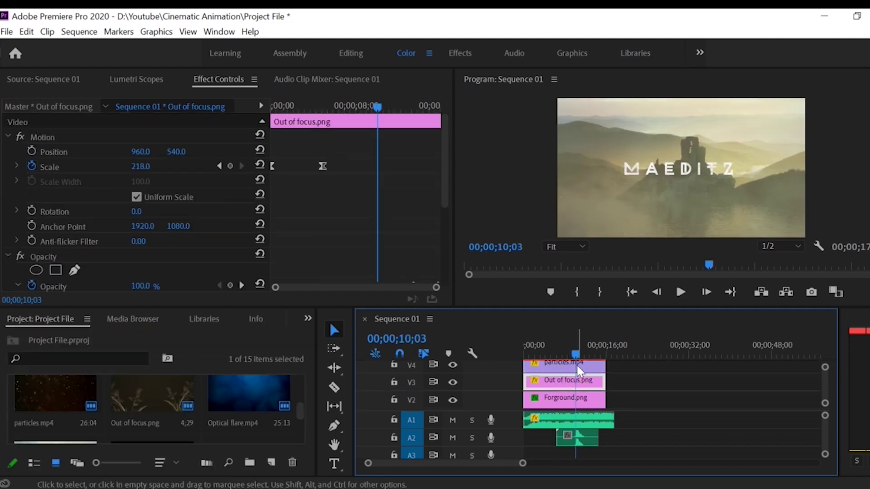
click(577, 366)
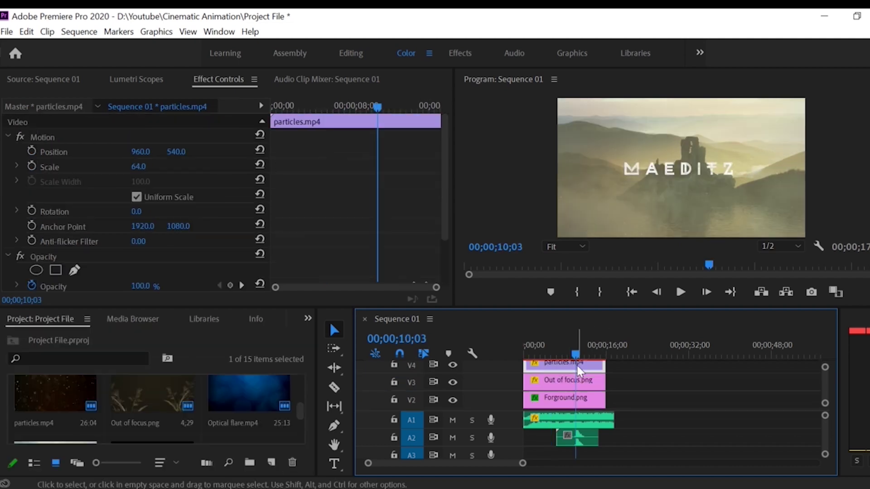
drag(441, 220, 443, 252)
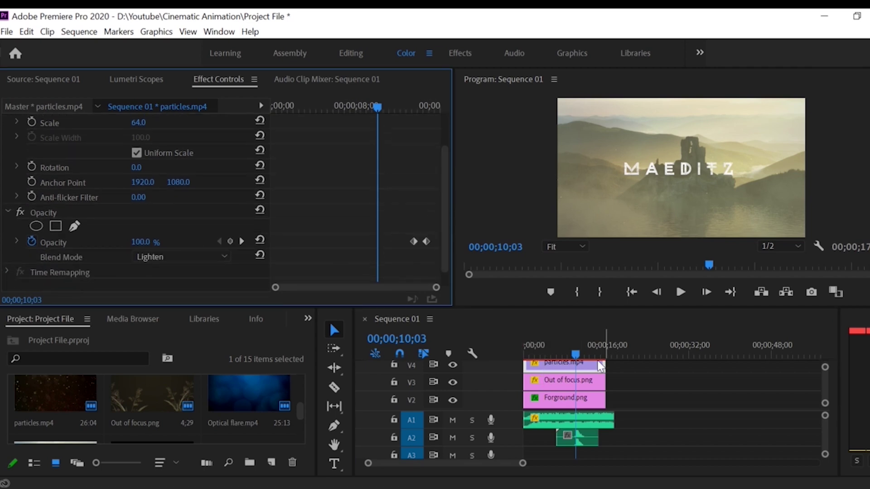
click(153, 254)
scroll(226, 97, up, 3)
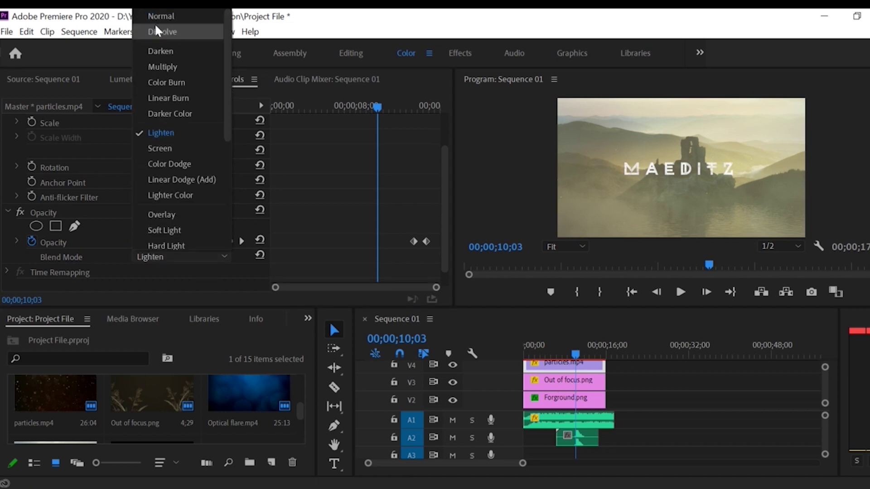
key(Escape)
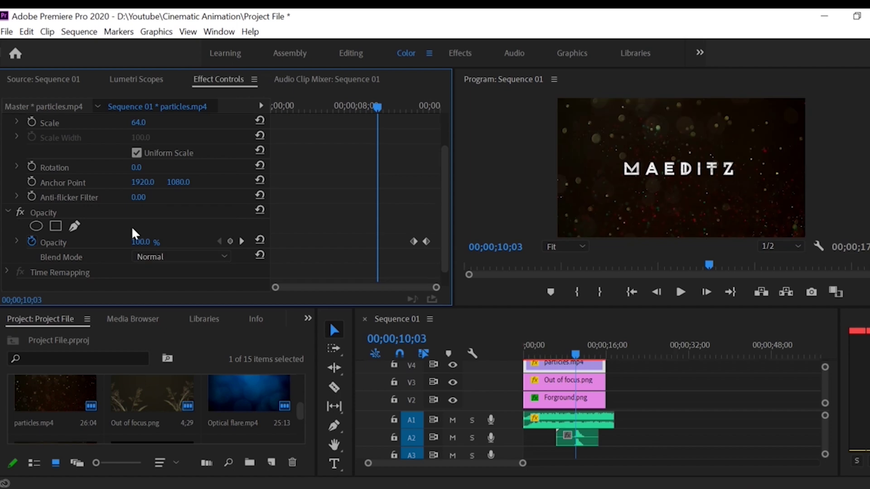
click(148, 256)
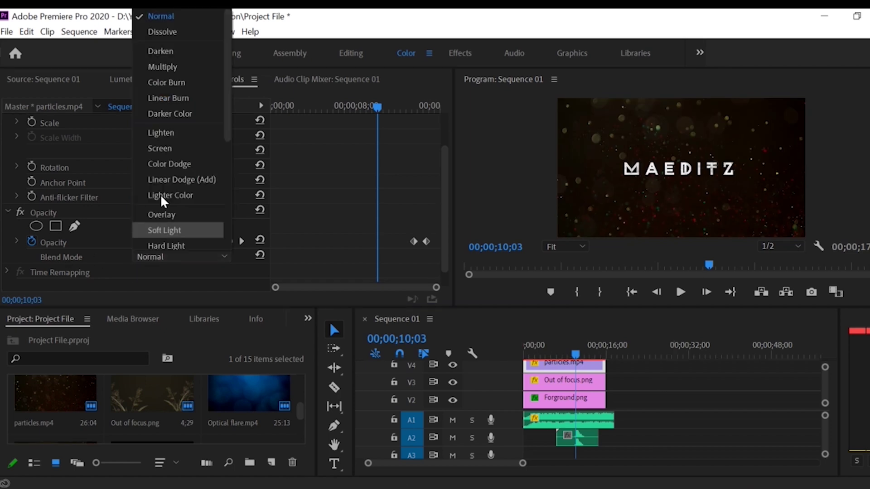
click(149, 129)
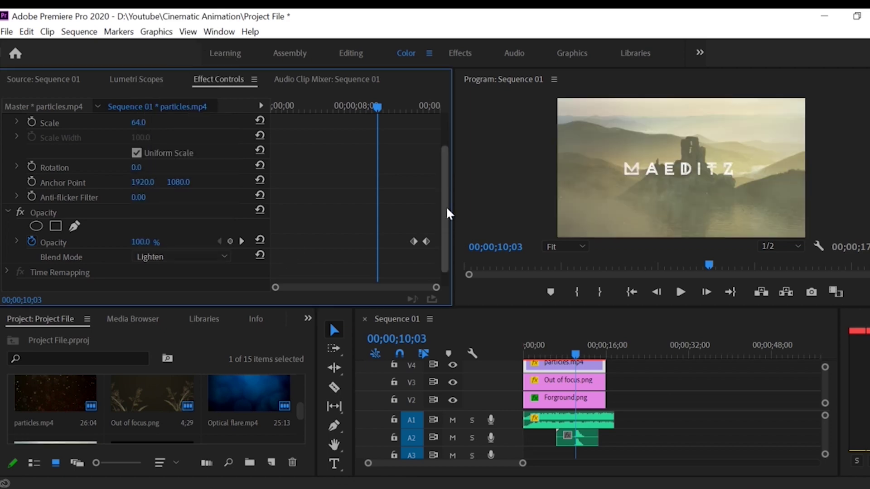
scroll(446, 205, up, 3)
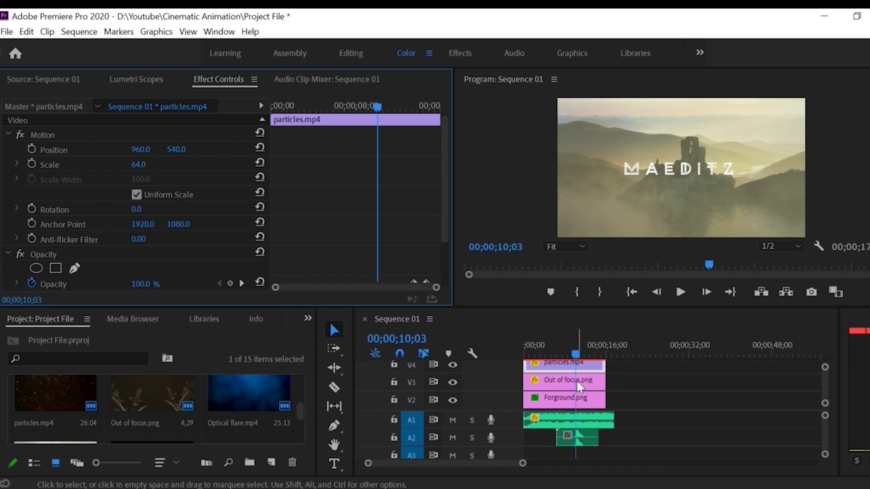
- Select the Optical flare.mp4 clip on V5 to show its Scale 100 and Opacity 29%
scroll(443, 229, down, 4)
scroll(822, 385, up, 3)
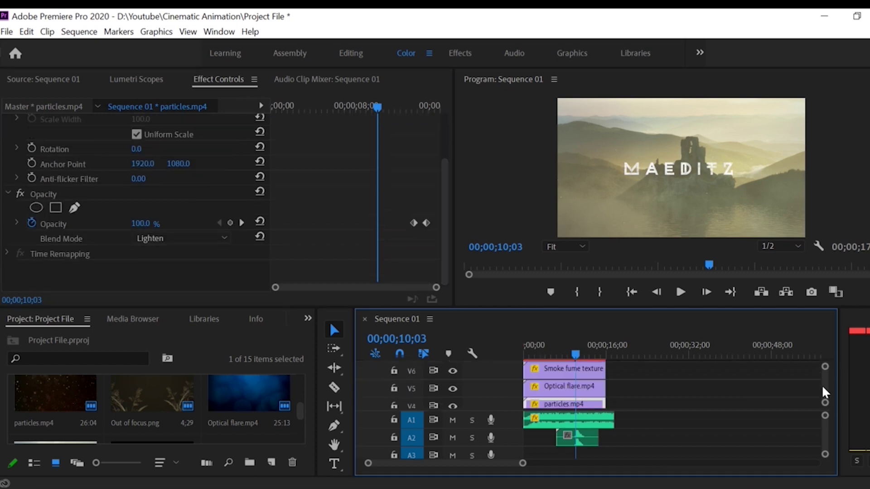
click(552, 387)
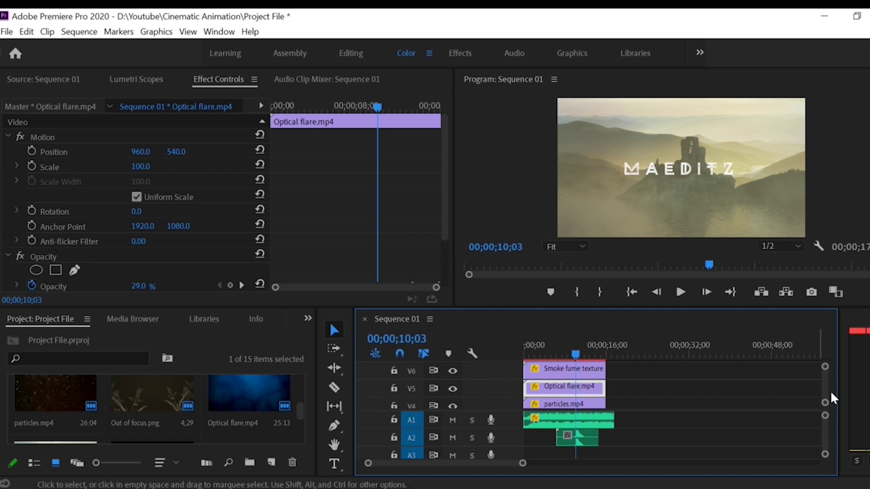
scroll(825, 385, up, 3)
scroll(825, 384, down, 3)
scroll(825, 384, up, 3)
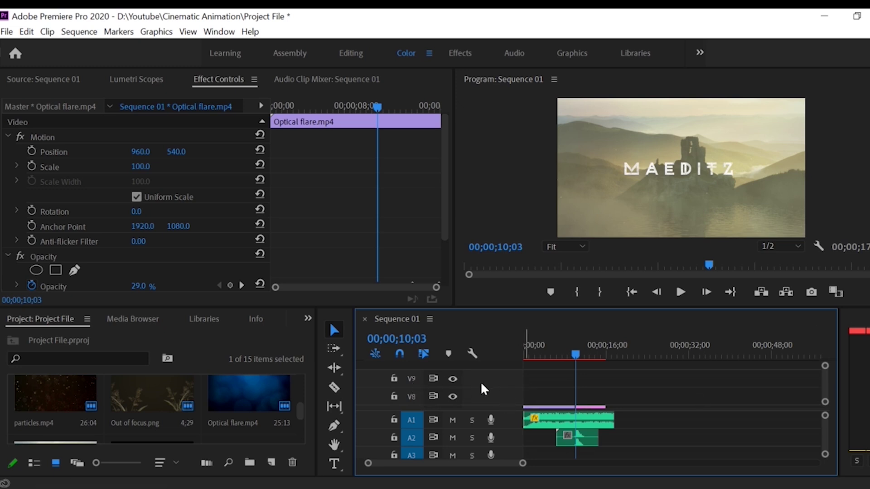
- Add one video track after Video 9 through Add Tracks, then adjust the timeline view
right_click(493, 399)
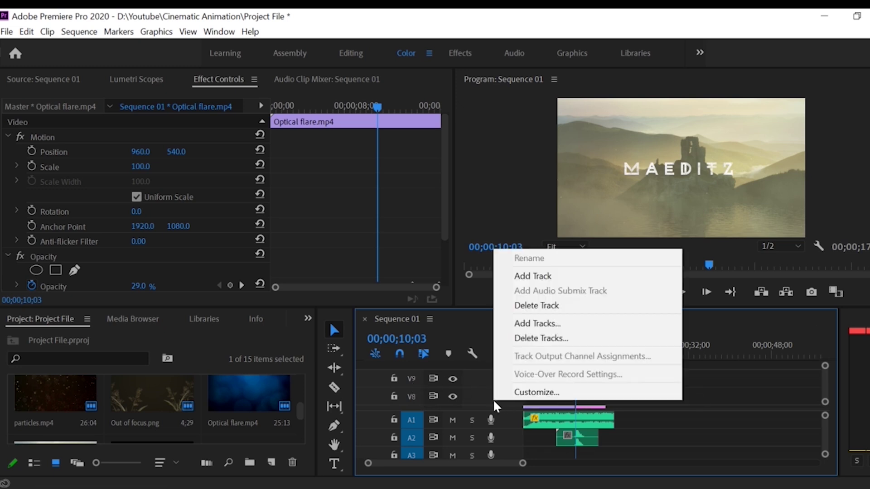
click(531, 323)
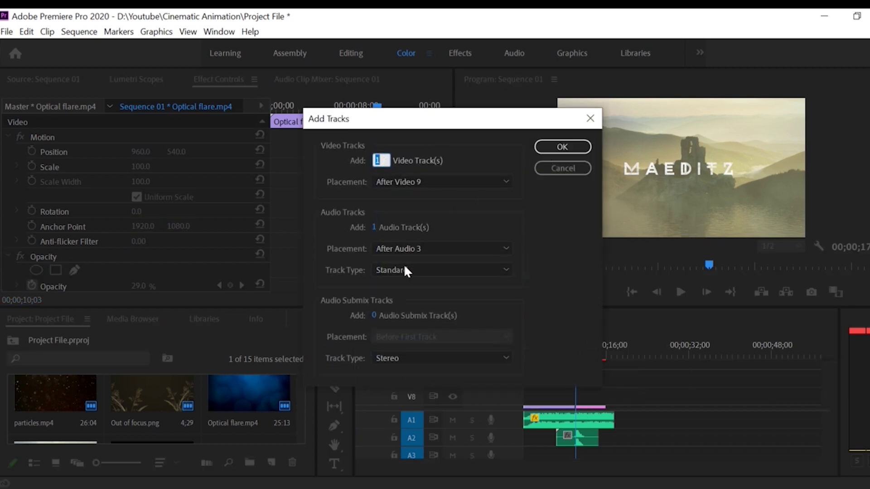
click(557, 157)
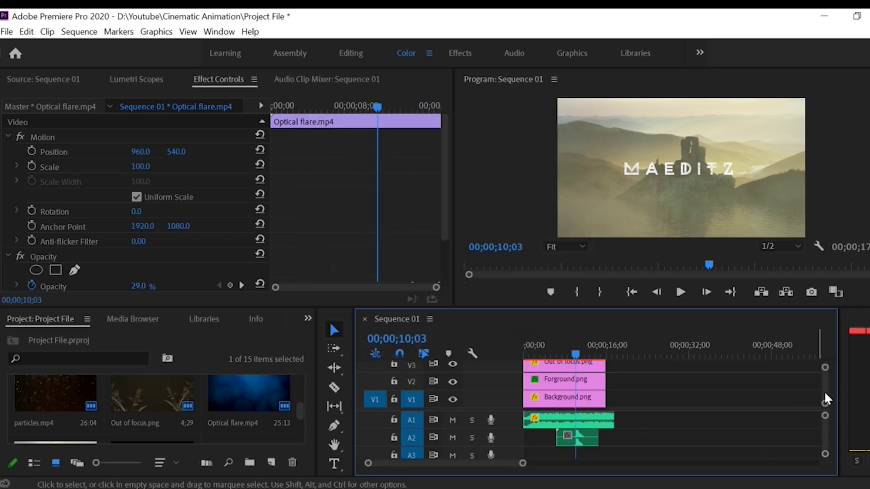
drag(825, 390, 825, 383)
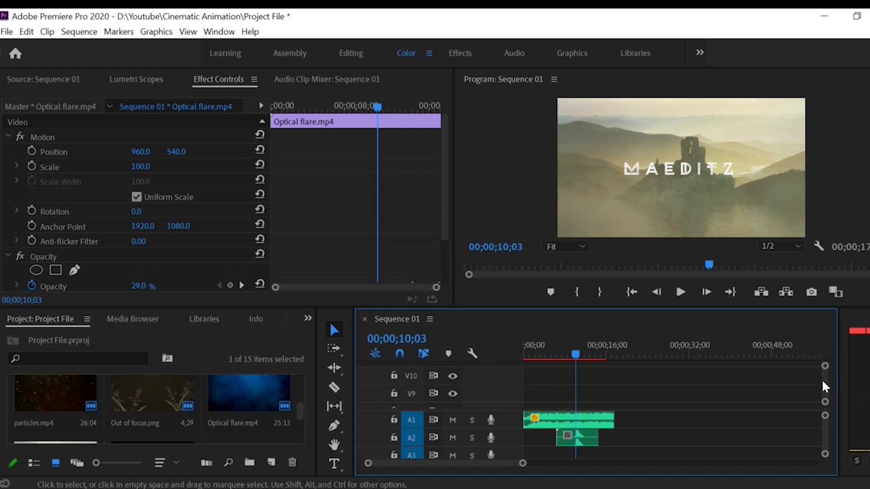
drag(824, 378, 825, 386)
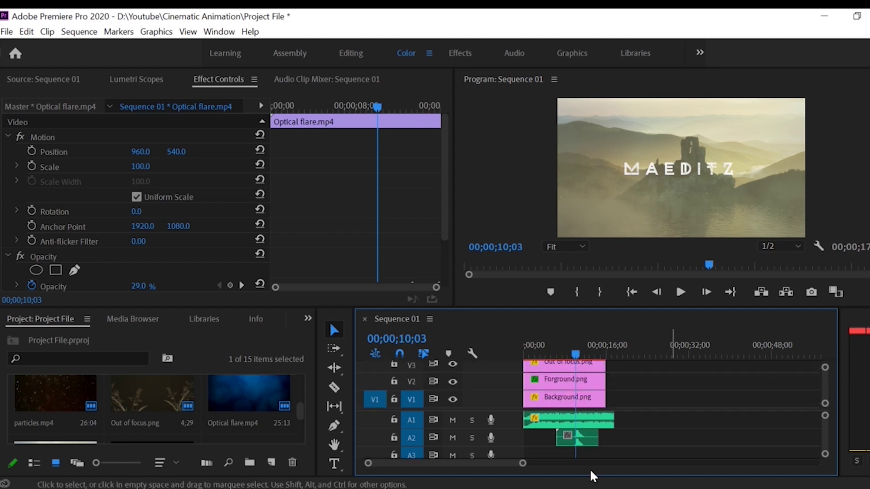
mouse_move(523, 463)
mouse_down()
mouse_move(475, 468)
mouse_move(515, 465)
mouse_up()
- Trim the A1 music to end with the video and set the flare's opacity to 100
drag(748, 424, 744, 425)
drag(744, 424, 742, 424)
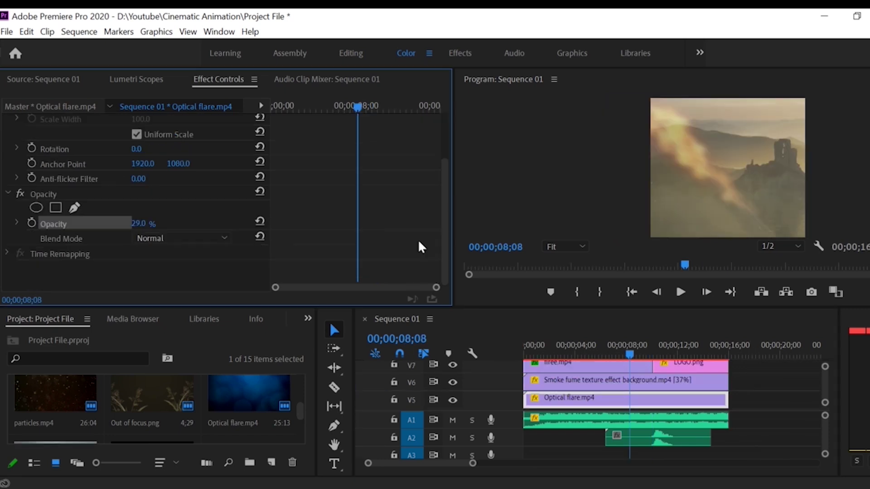
click(140, 223)
text(100)
key(Return)
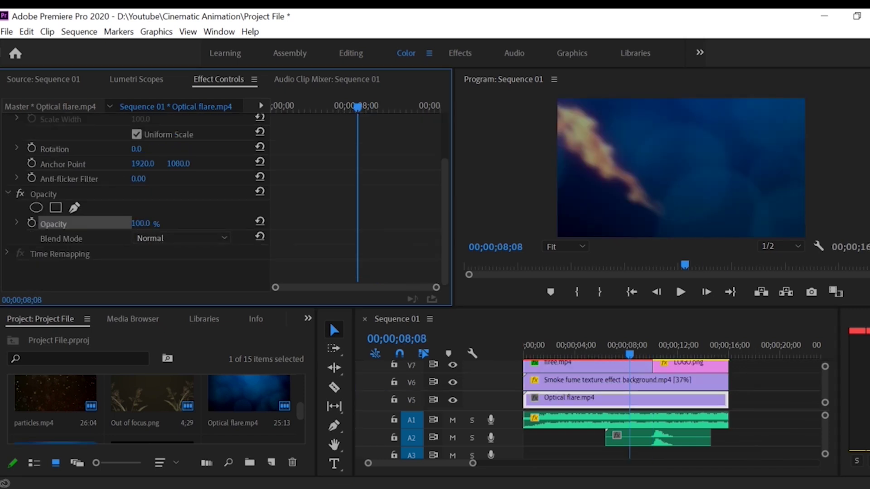
- Blend Optical flare.mp4 with Color Dodge and lower its opacity to 55%
click(167, 237)
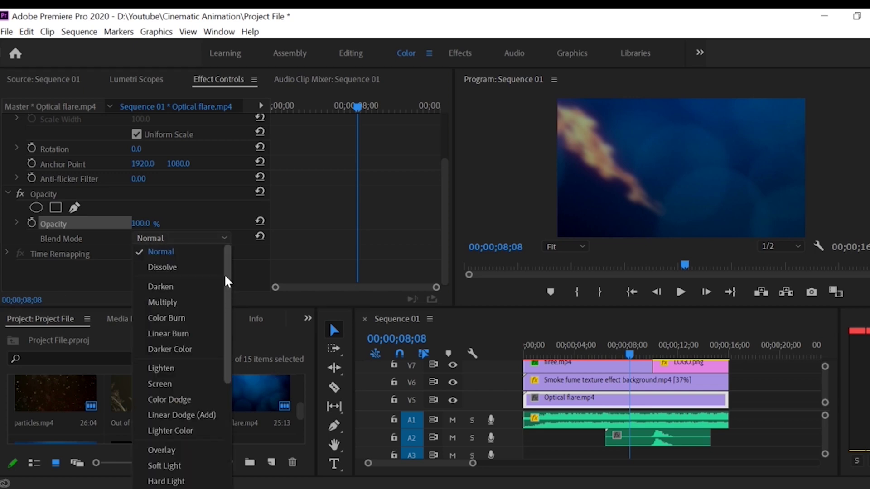
click(166, 398)
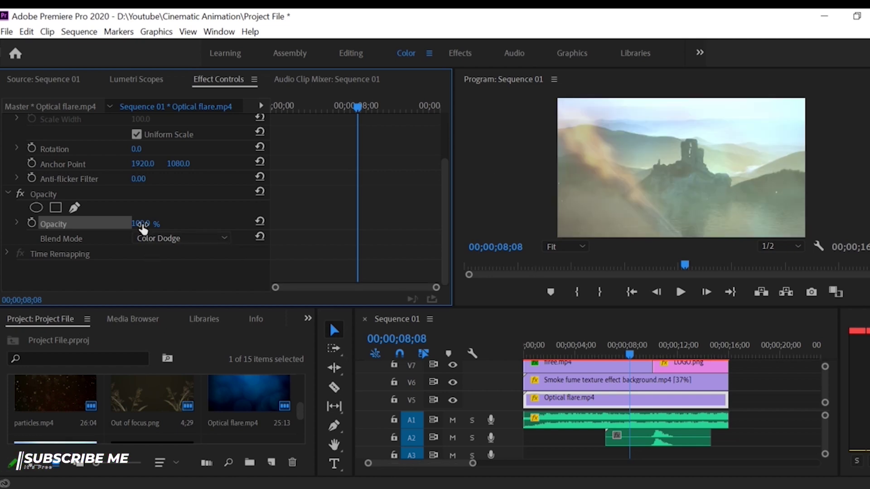
drag(139, 223, 133, 223)
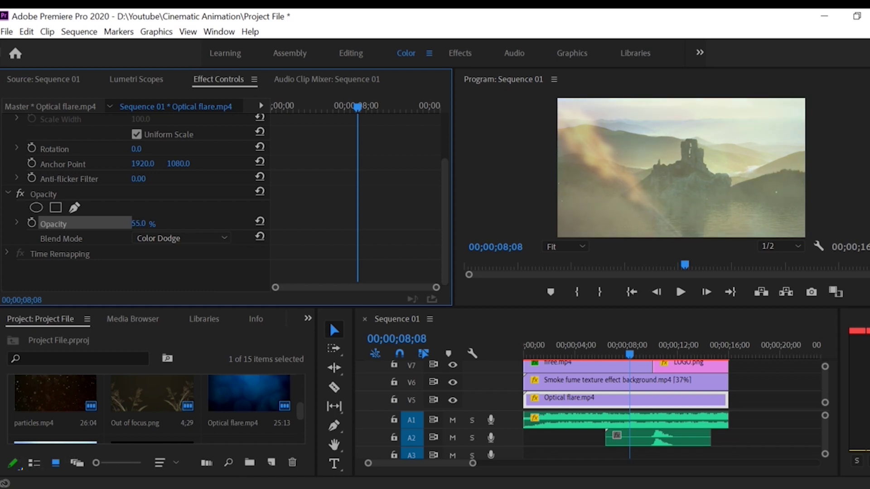
drag(133, 224, 125, 224)
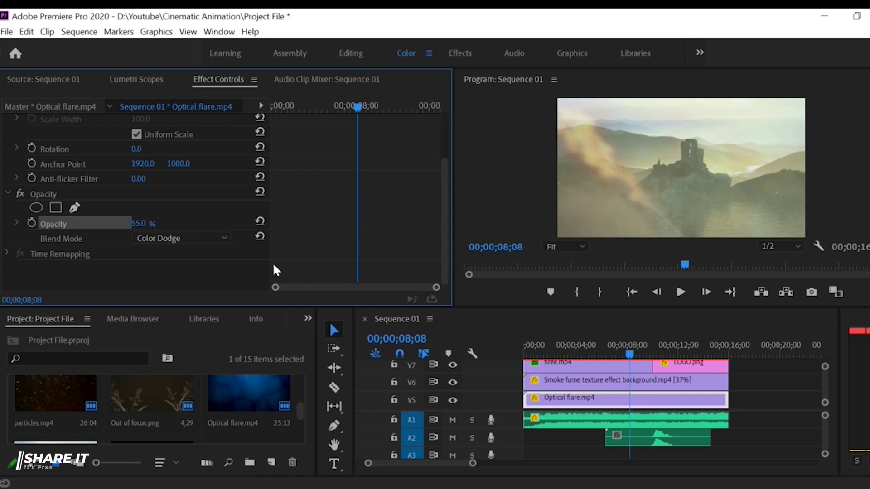
- Add opacity keyframes to the flare clip, setting the end-of-clip opacity to 35%, then 55%
click(31, 223)
click(389, 109)
drag(418, 109, 435, 110)
click(136, 223)
text(35)
key(Return)
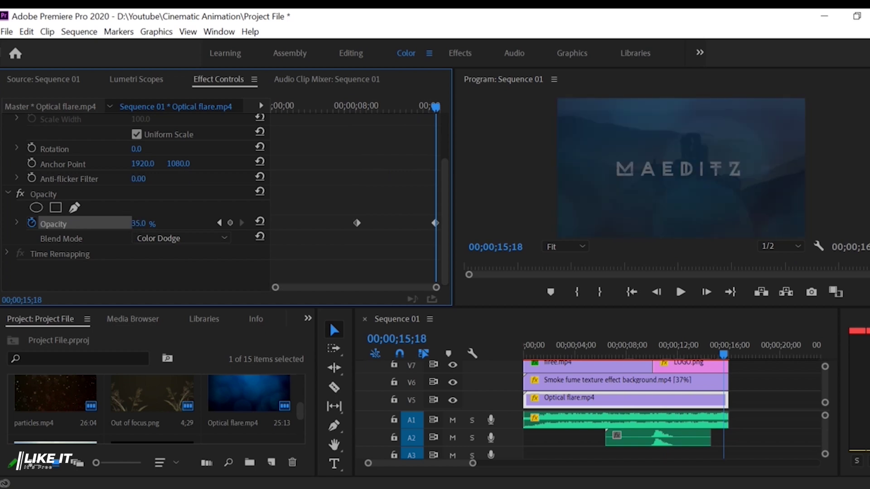
click(150, 223)
text(55)
key(Return)
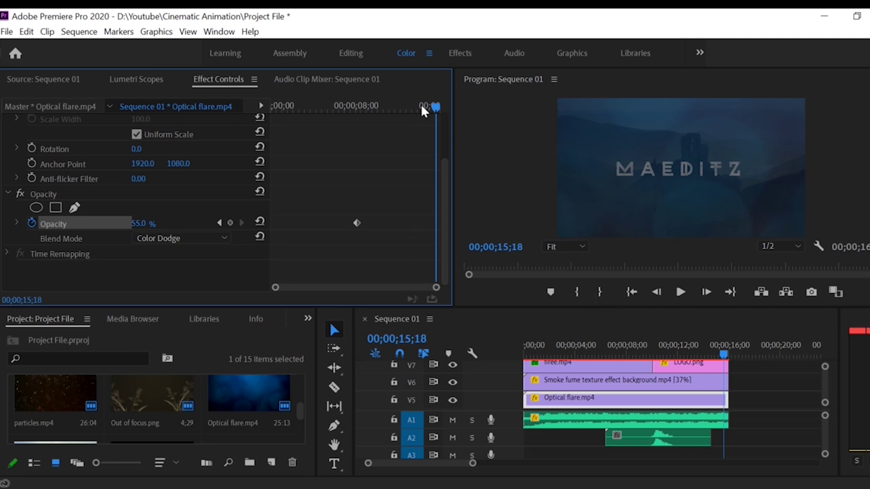
- Pull the flare's end opacity keyframe down to 0%, then preview the fade at 13;13 and 14;26
drag(422, 106, 378, 113)
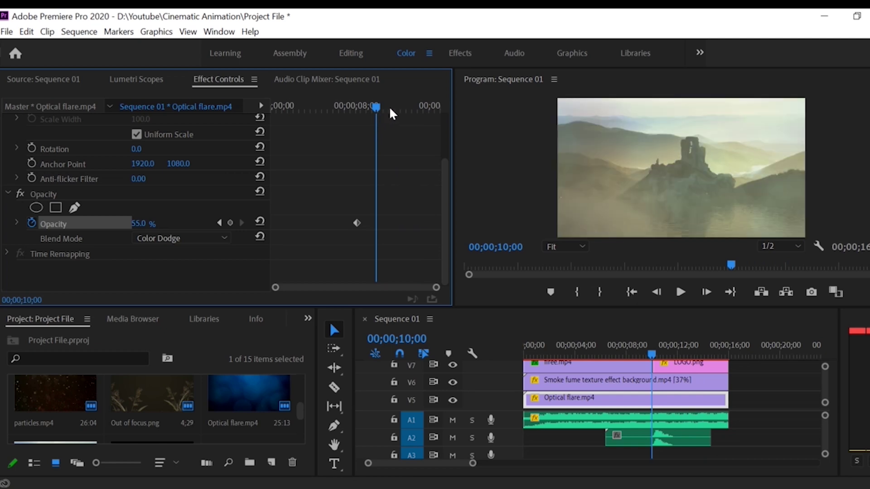
click(390, 109)
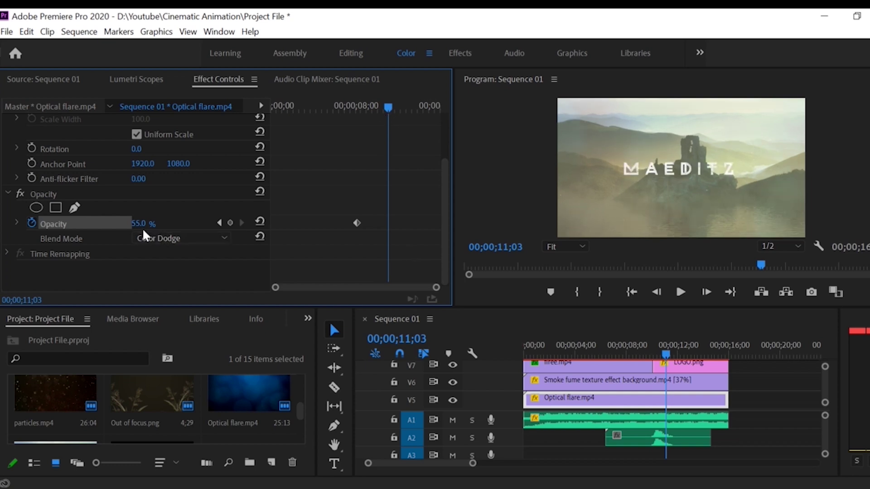
drag(417, 108, 437, 107)
drag(138, 224, 113, 224)
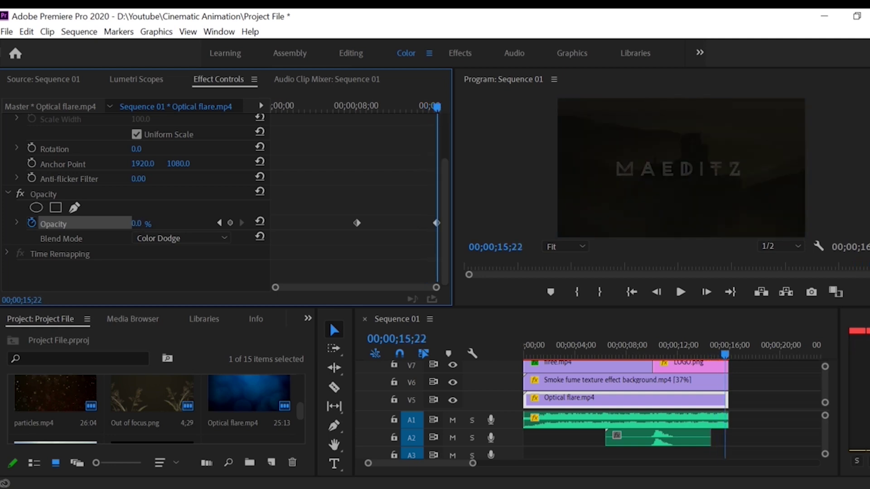
drag(701, 342, 676, 342)
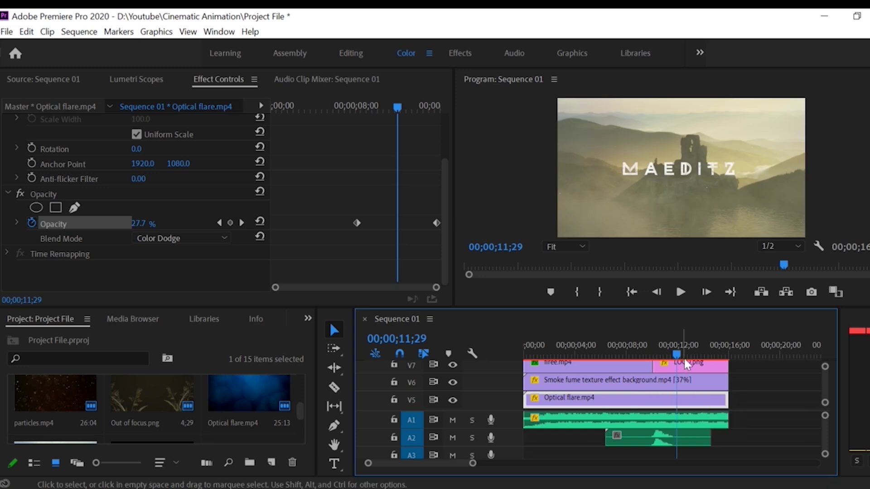
click(697, 352)
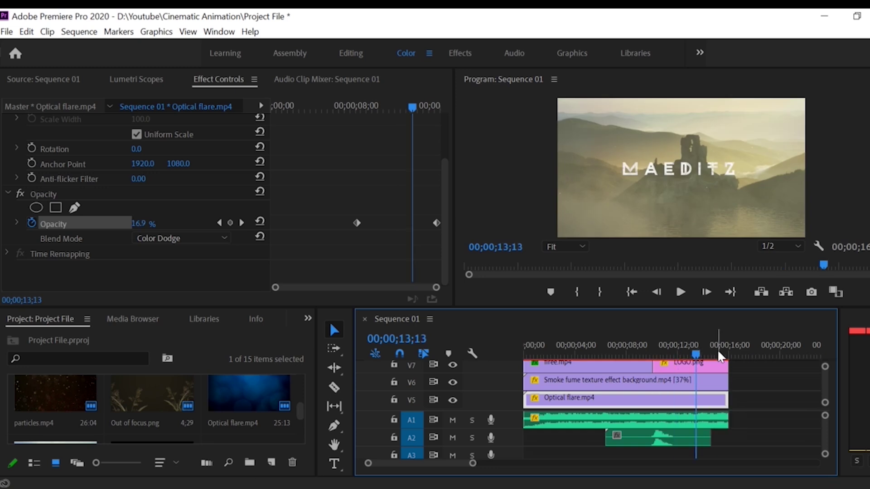
click(716, 349)
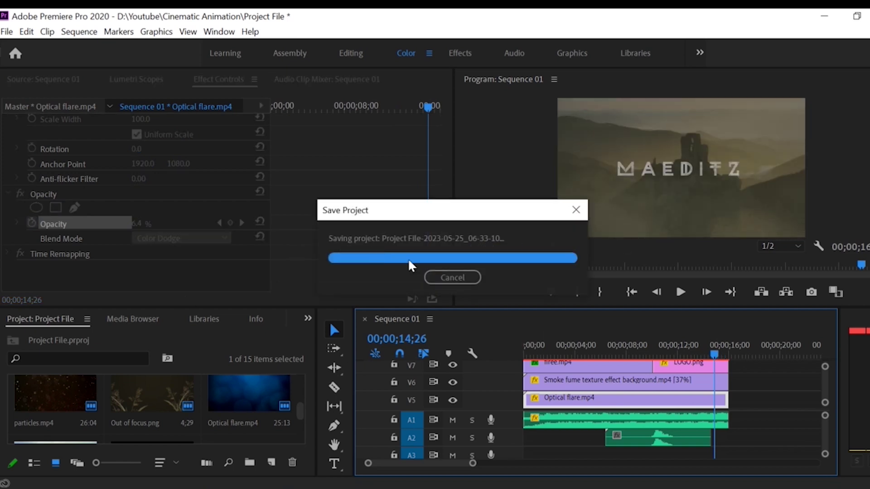
- Select the smoke fume clip on V6 and keep its blend mode on Overlay
click(624, 383)
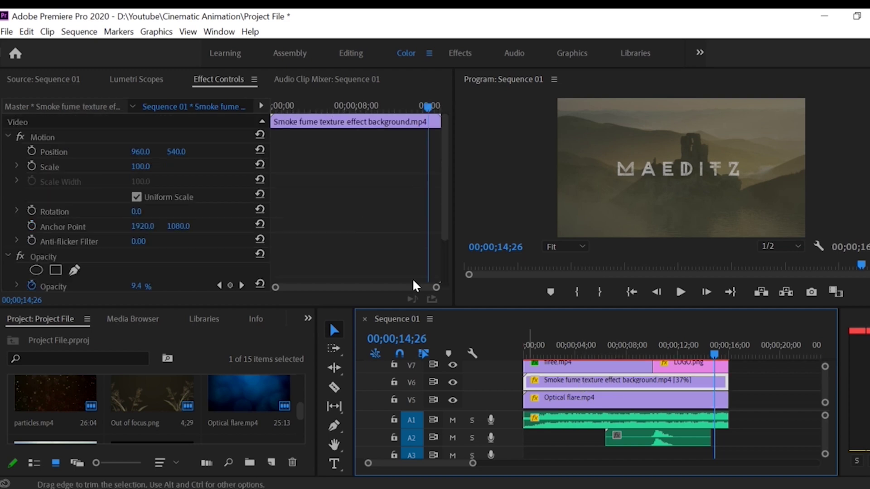
drag(444, 207, 442, 254)
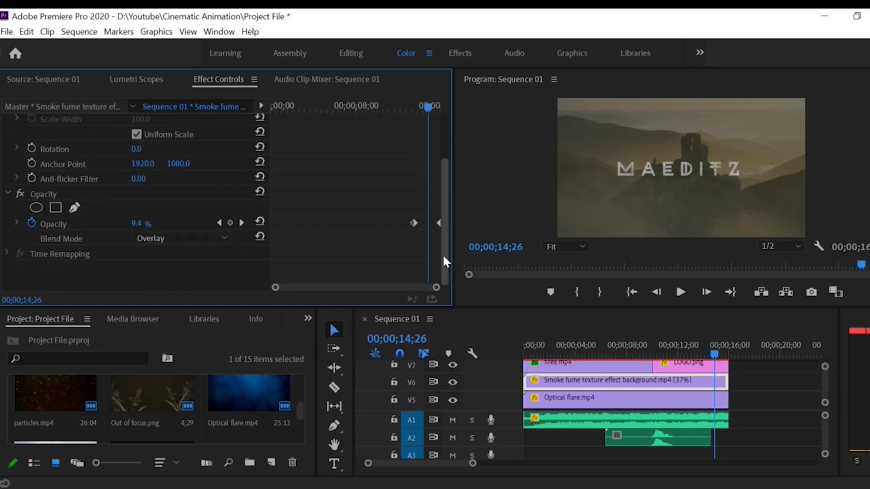
click(167, 238)
click(164, 252)
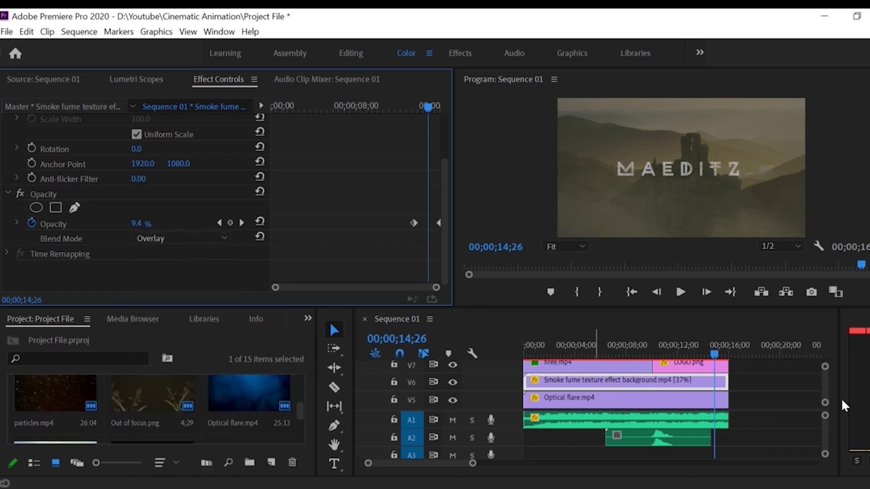
- Select firee.mp4 and scrub through its position and scale animation to 10;04
click(611, 362)
click(599, 351)
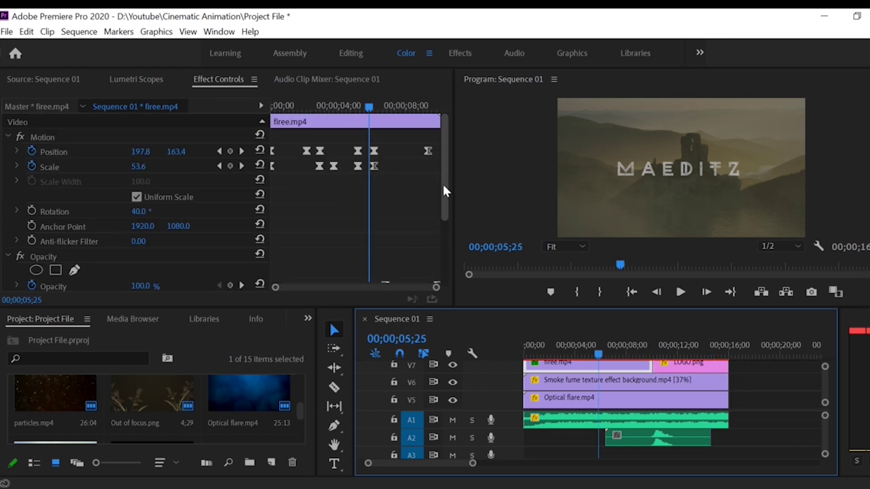
scroll(443, 182, down, 1)
scroll(443, 178, up, 1)
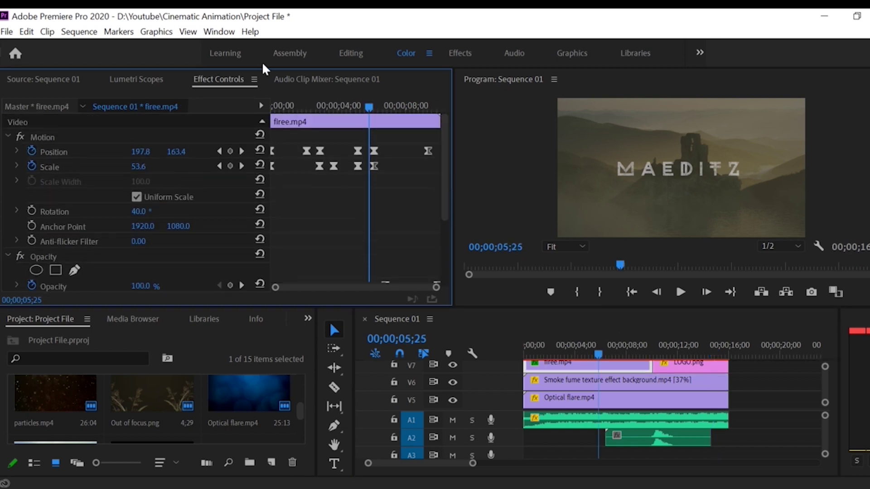
drag(289, 105, 369, 107)
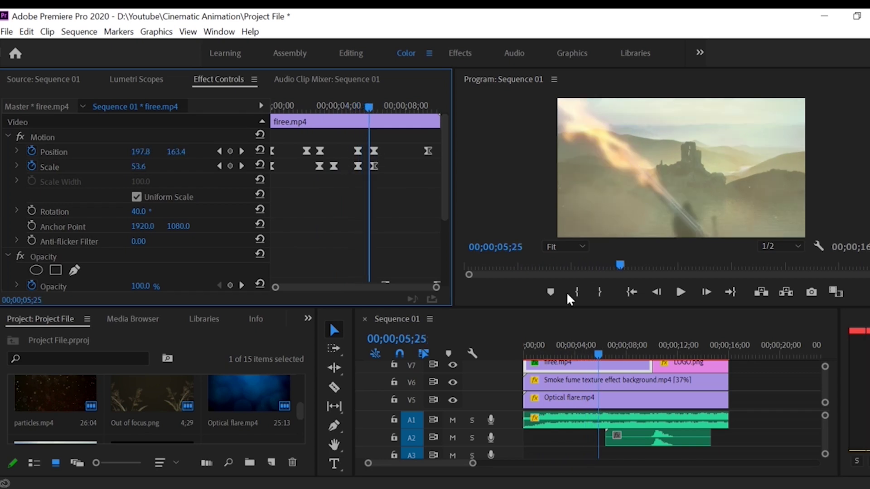
click(653, 350)
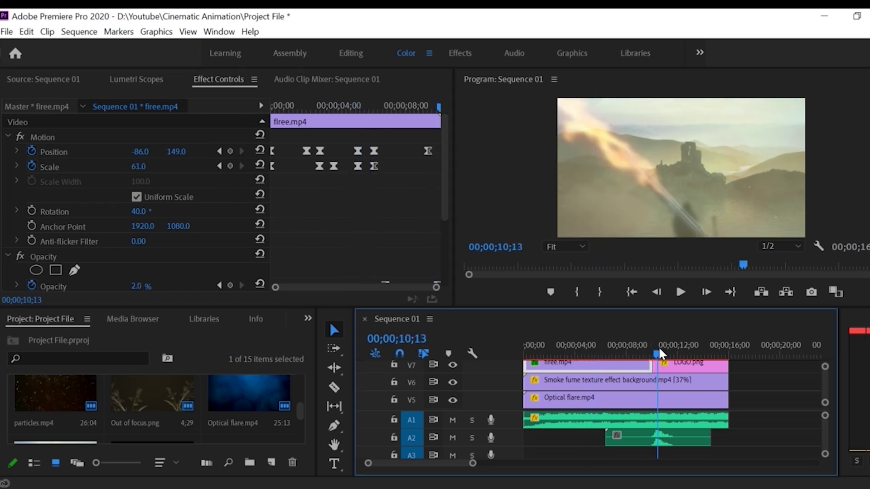
- Select LOGO.png and scrub from its first Scale keyframe to preview the scale and opacity animation
click(672, 371)
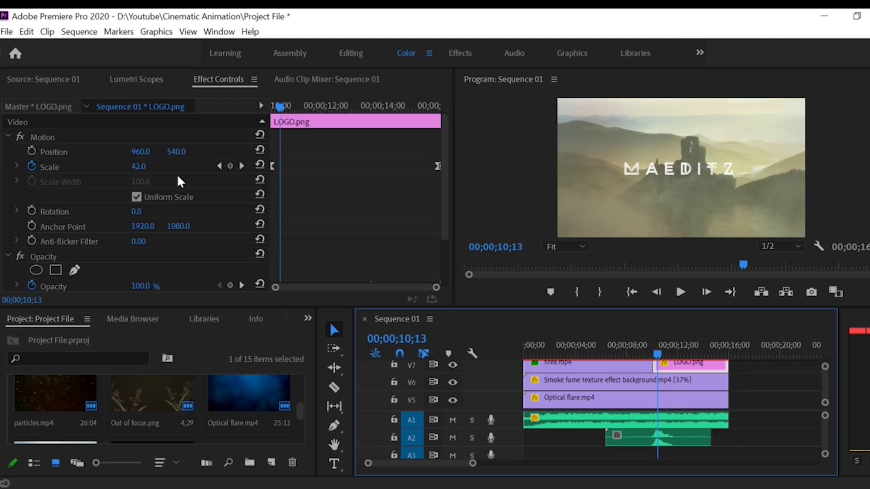
scroll(407, 154, down, 1)
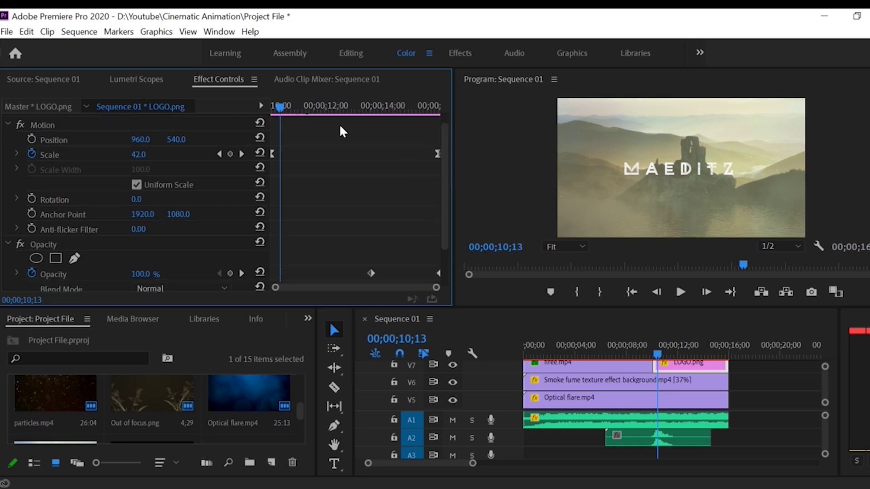
click(271, 108)
drag(429, 107, 438, 116)
- Select music.mp3, rewind, and enlarge the A1 track to show its volume line
scroll(303, 421, down, 3)
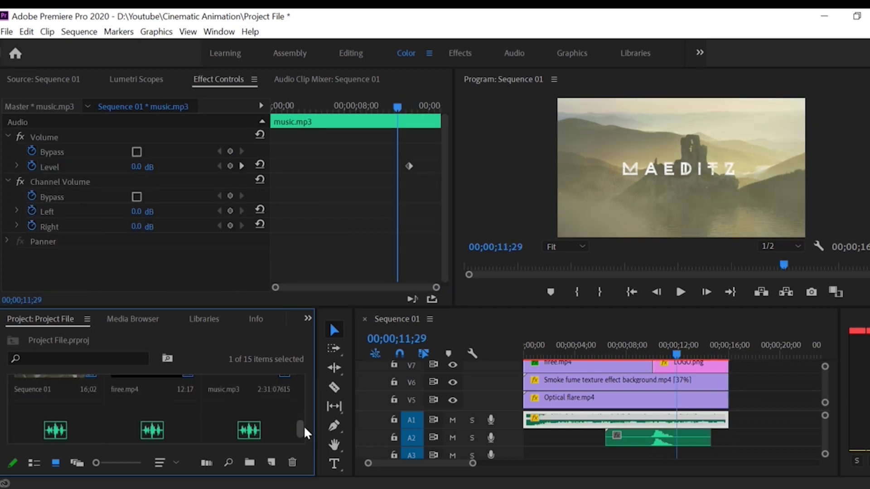
scroll(304, 433, up, 3)
click(278, 404)
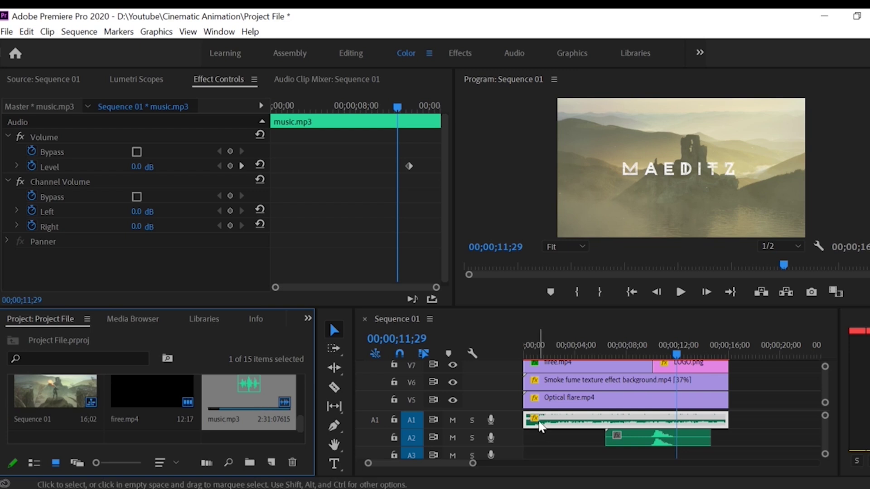
drag(562, 356, 527, 358)
double_click(514, 422)
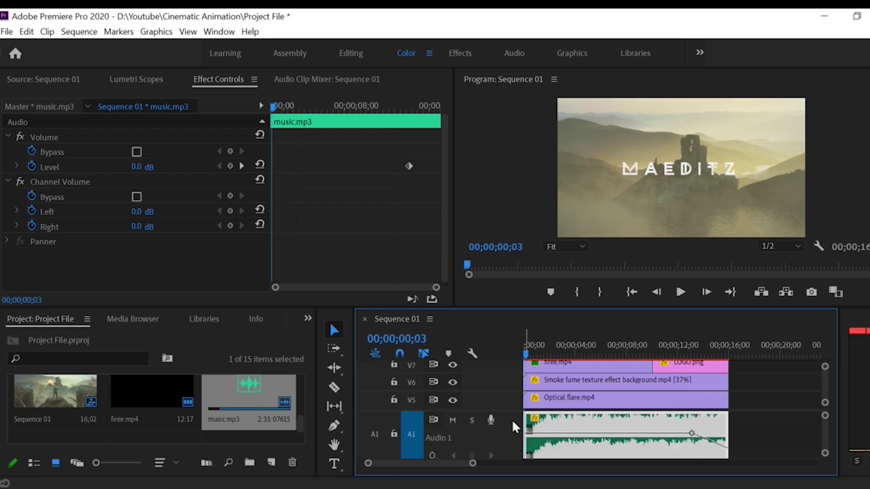
drag(534, 355, 695, 348)
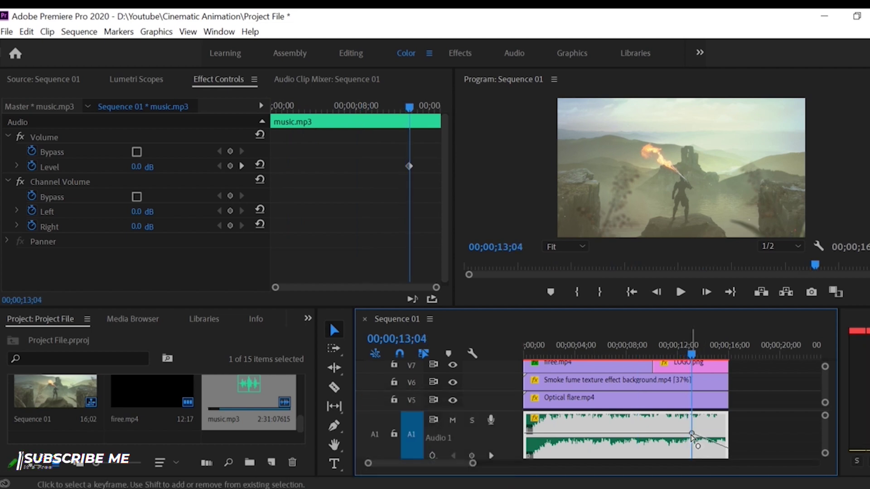
- With the Pen tool, add music volume keyframes near 12;17 and 14;00, pulling the last to -oo dB
click(334, 426)
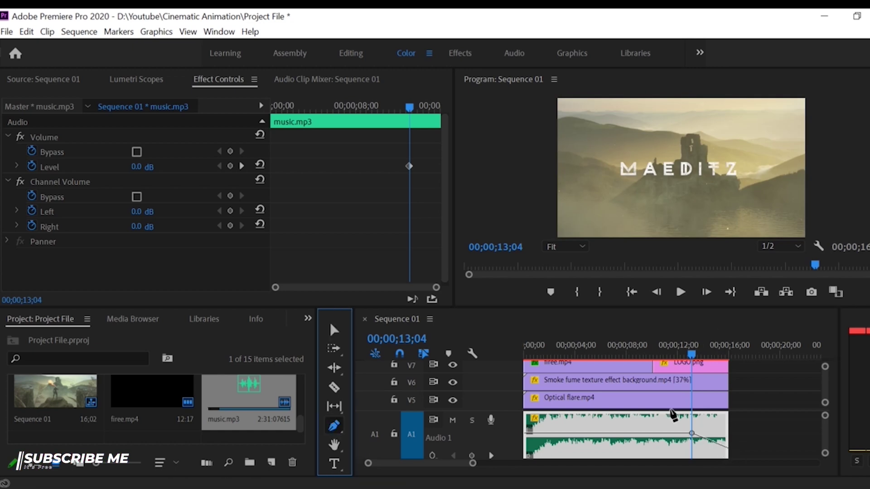
drag(692, 433, 689, 432)
mouse_move(728, 458)
mouse_down()
mouse_move(700, 459)
mouse_move(727, 457)
mouse_up()
key(alt+minus)
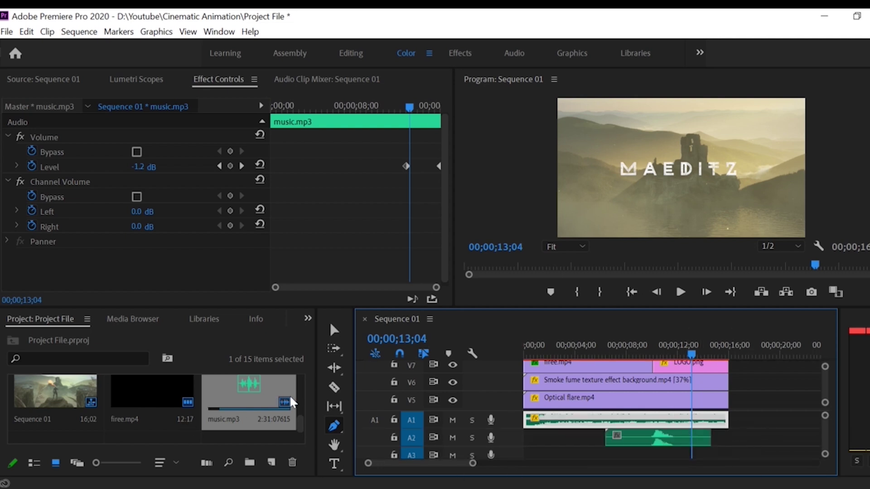
drag(299, 427, 298, 437)
- Return to the Selection tool, select the sword-thud clip on A2, and preview it around 10 seconds
click(46, 405)
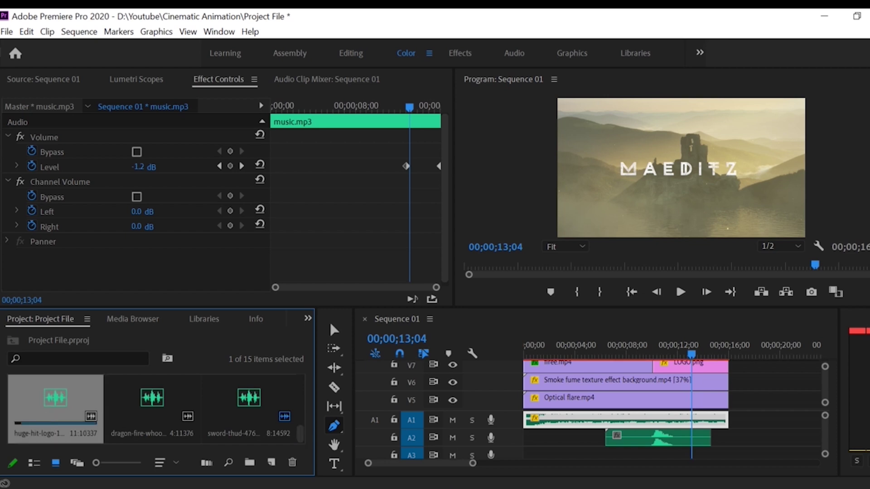
click(334, 330)
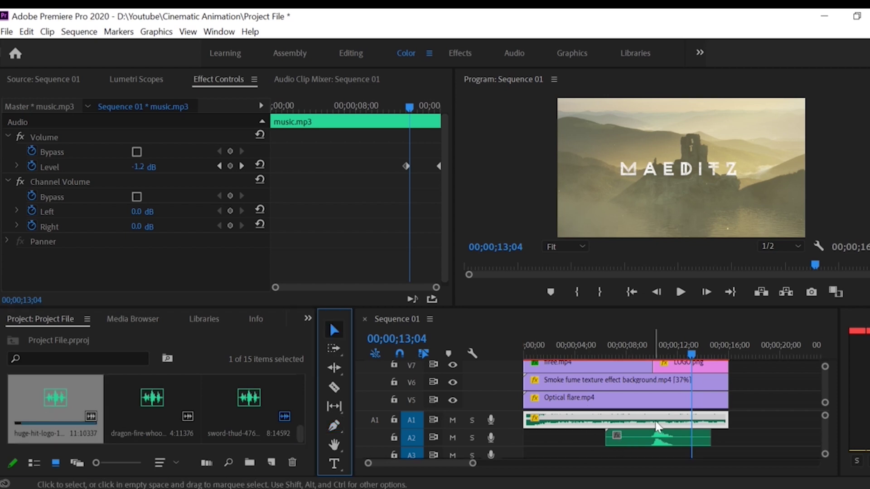
click(650, 438)
drag(679, 356, 656, 355)
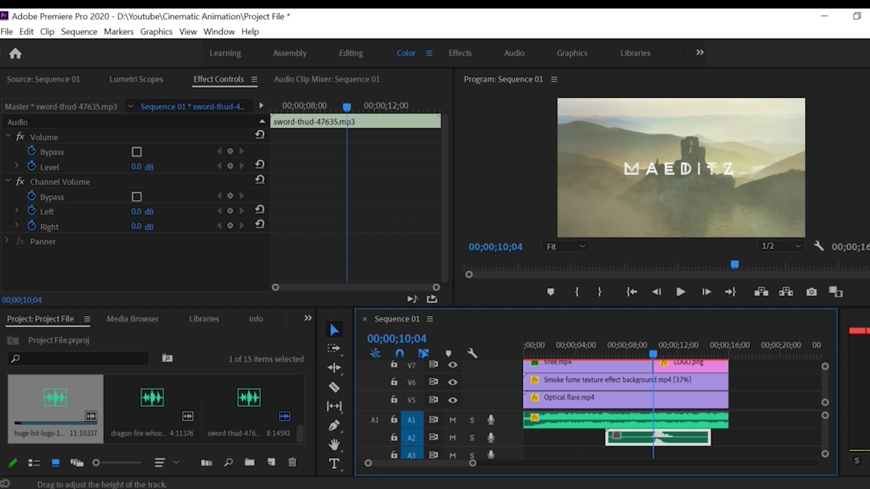
- Rewind the playhead to 00;00, deselect the clips, and load Sequence 01 in the Source monitor
scroll(828, 426, down, 1)
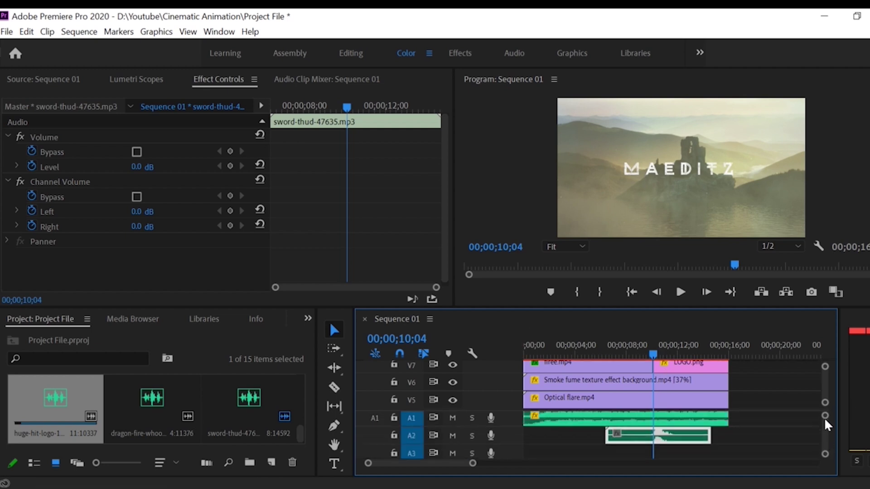
scroll(828, 425, up, 1)
scroll(825, 385, up, 3)
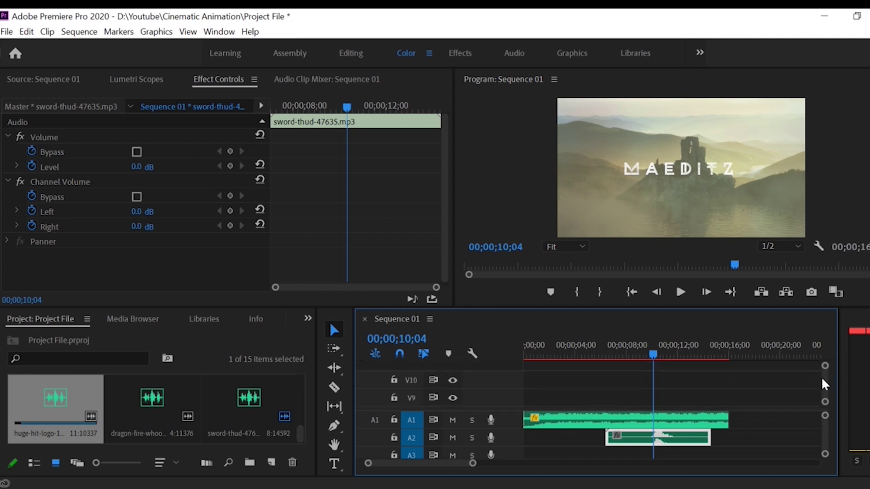
scroll(824, 386, down, 5)
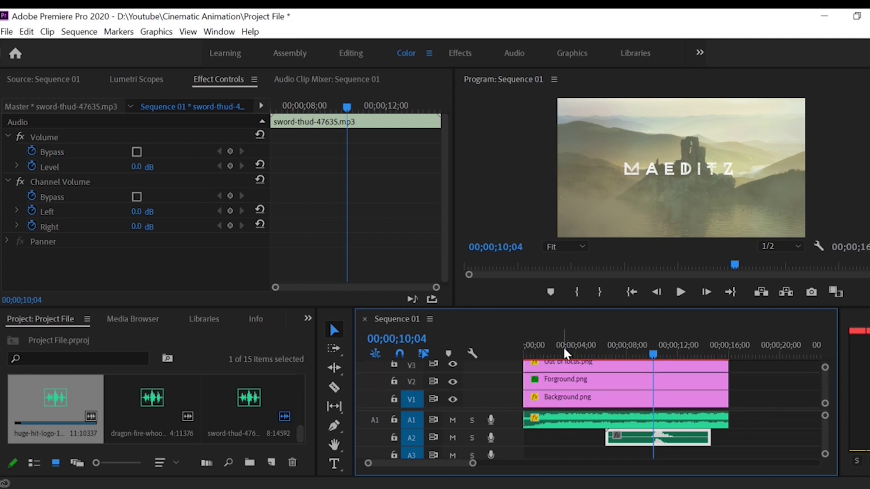
drag(566, 354, 501, 360)
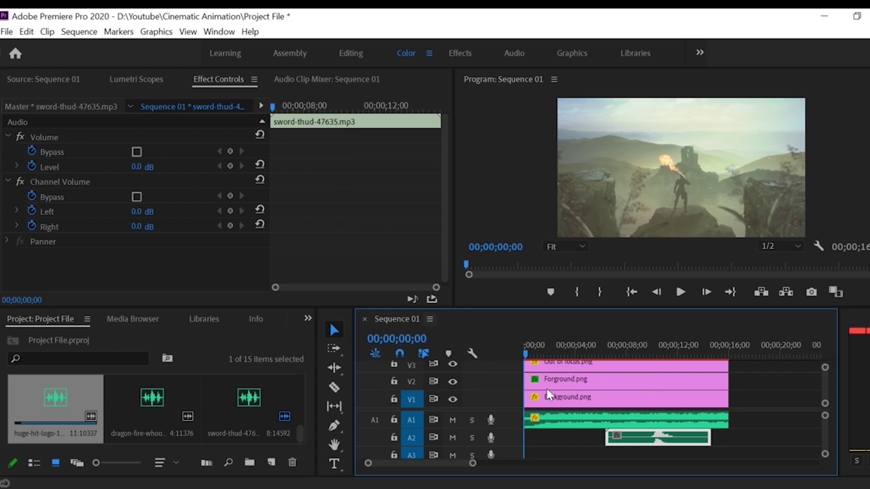
click(754, 456)
click(28, 80)
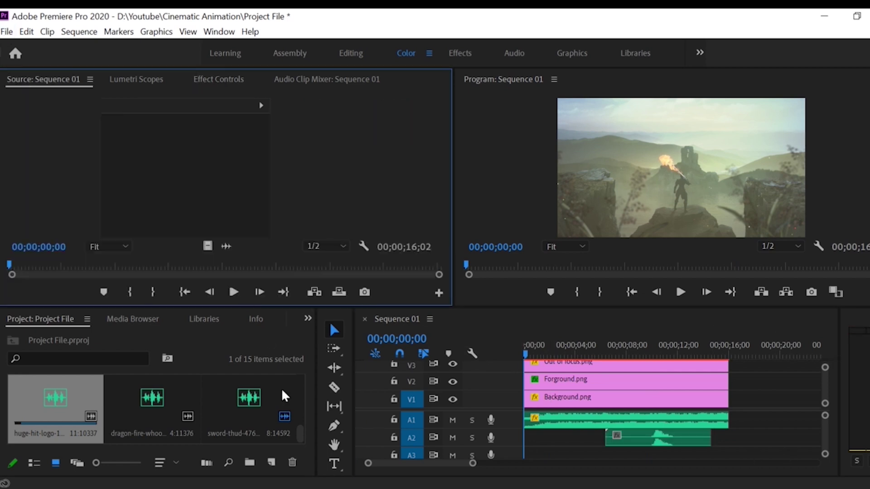
scroll(303, 438, up, 2)
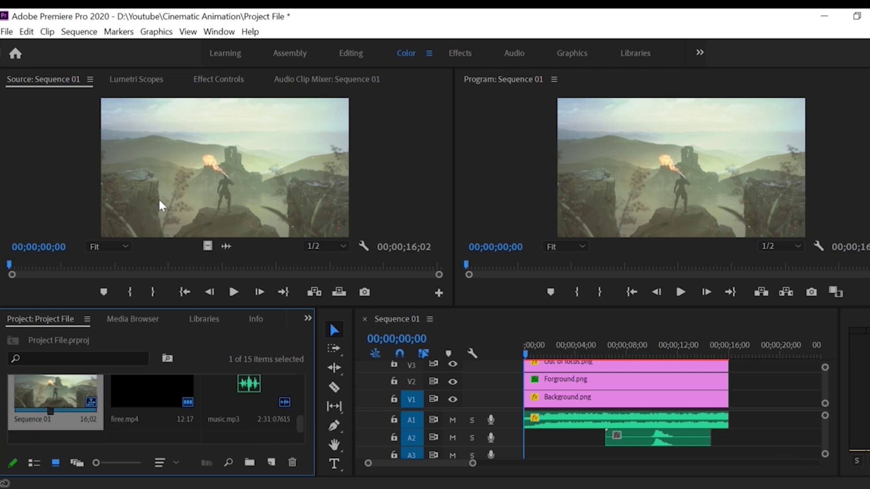
click(154, 224)
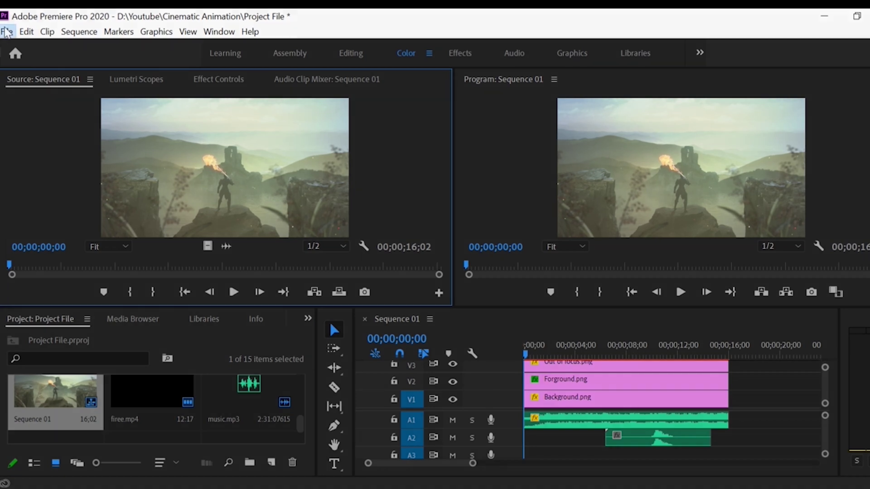
click(6, 31)
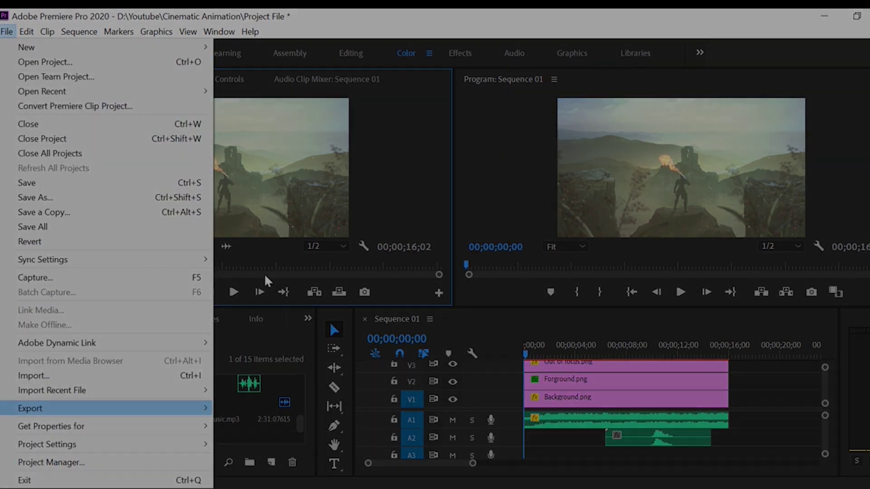